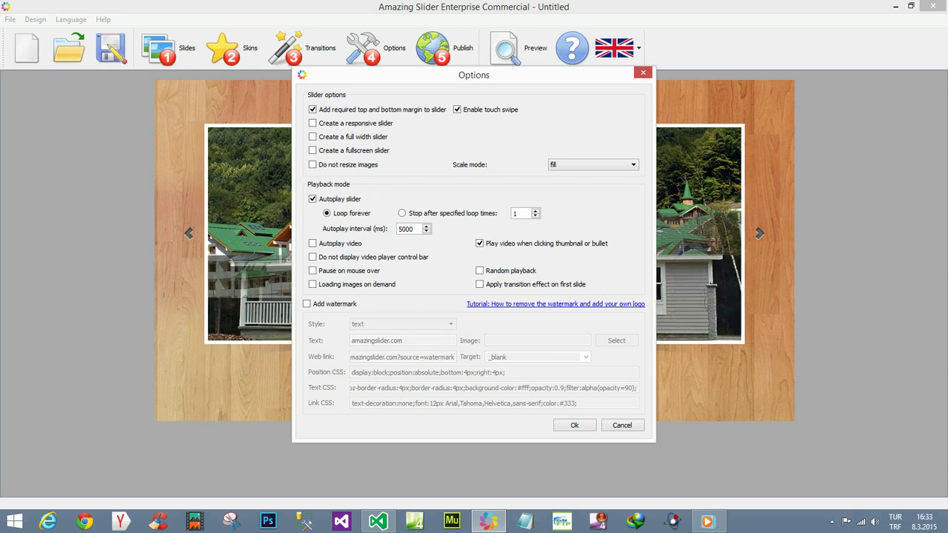
Accept the slider options and publish the slider to the Desktop folder with the filename slider.html.
click(578, 426)
click(460, 50)
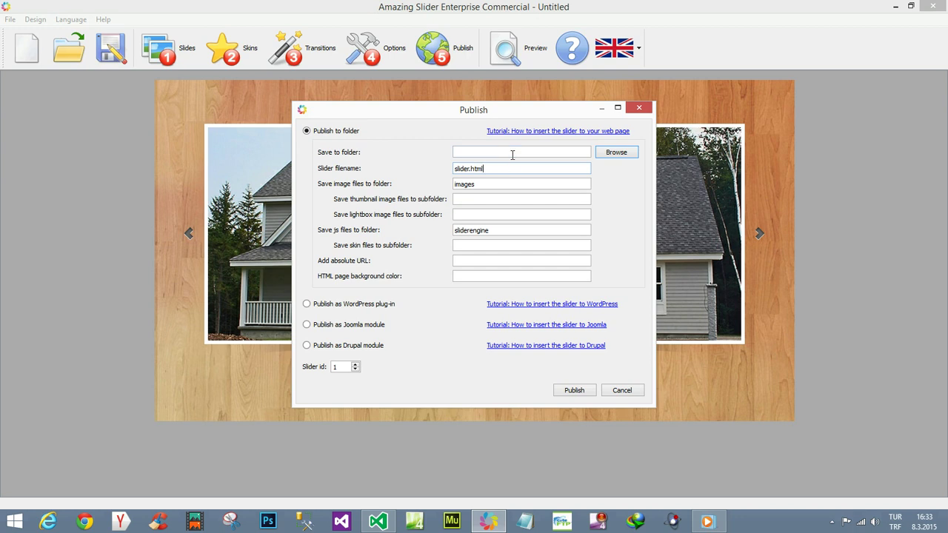
click(618, 154)
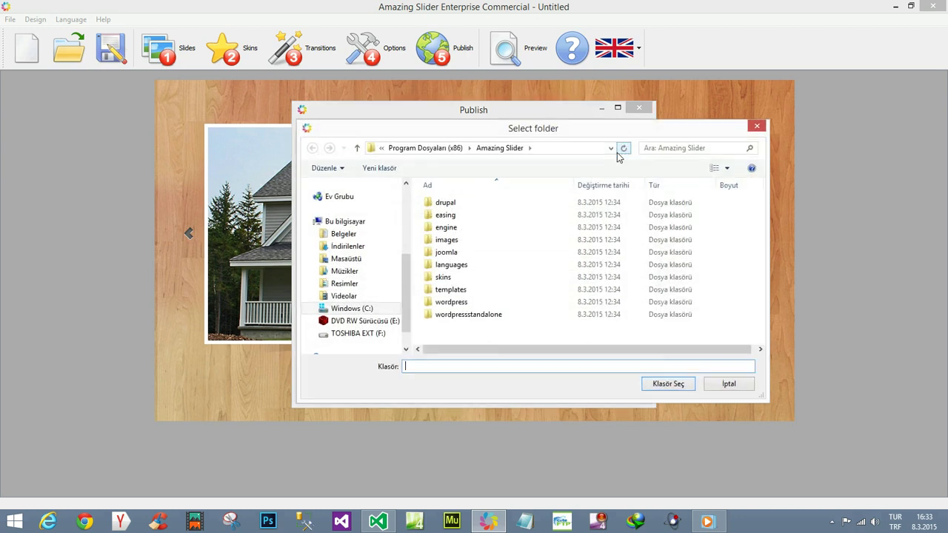
click(345, 258)
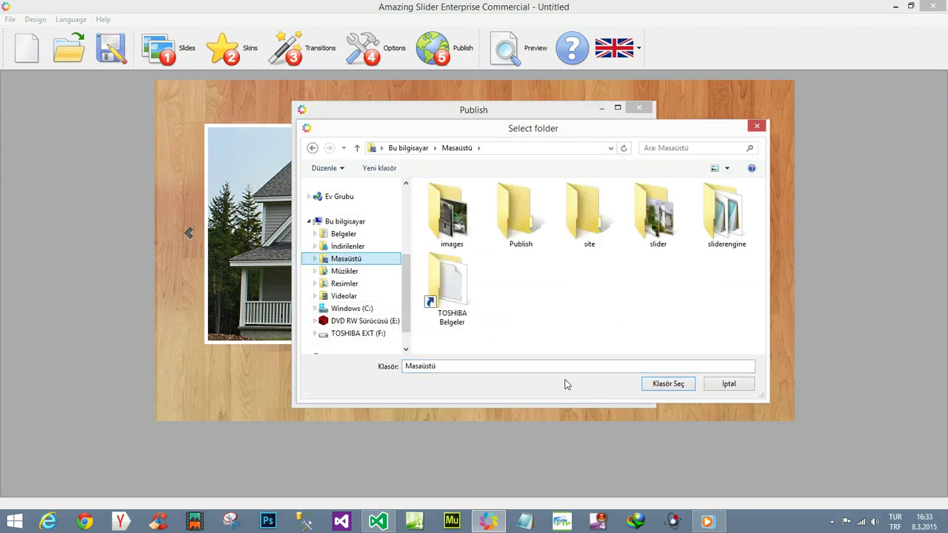
click(676, 385)
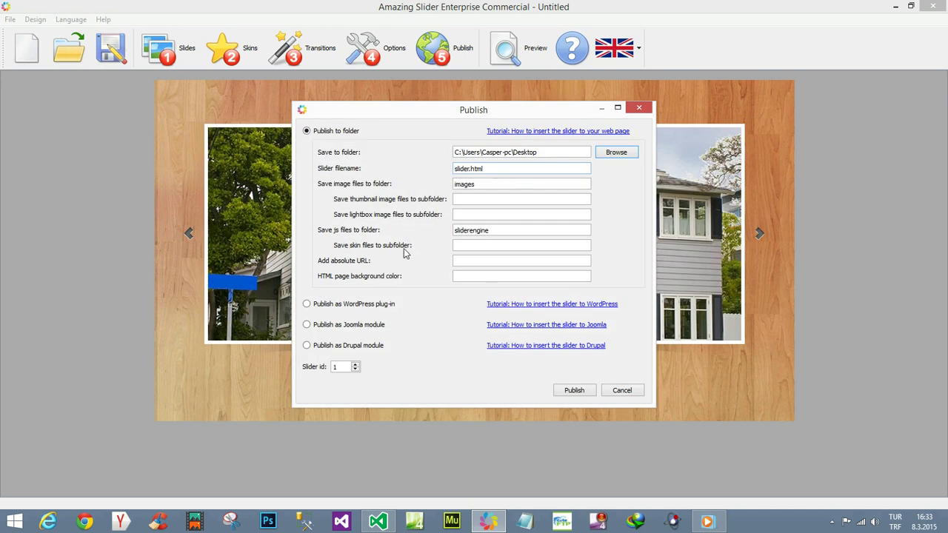
click(574, 391)
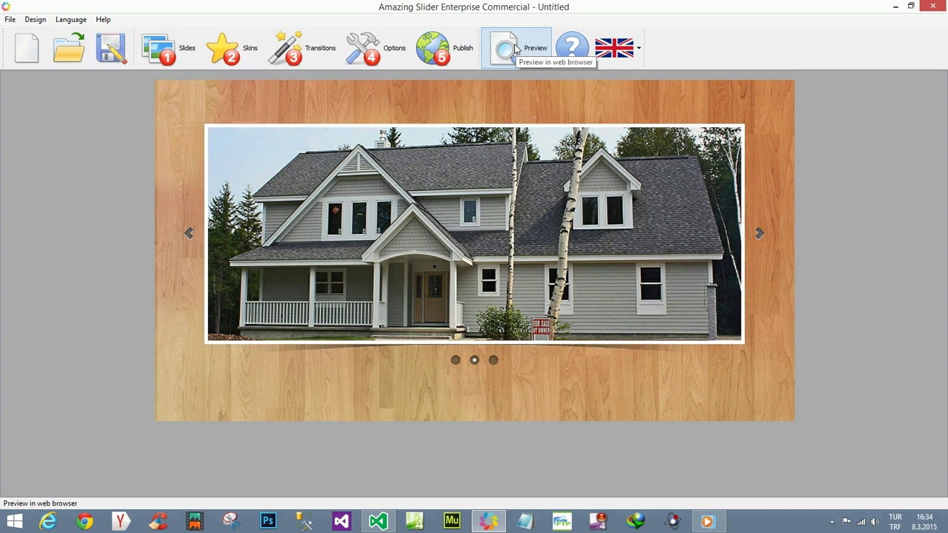
Preview the slider in the web browser, allowing the blocked content, and switch between its second and third slides.
click(516, 49)
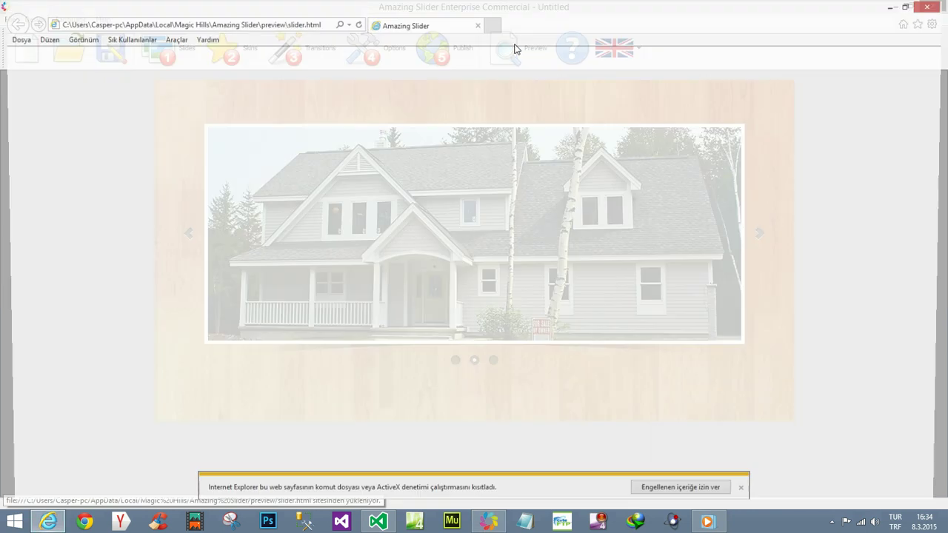
click(688, 500)
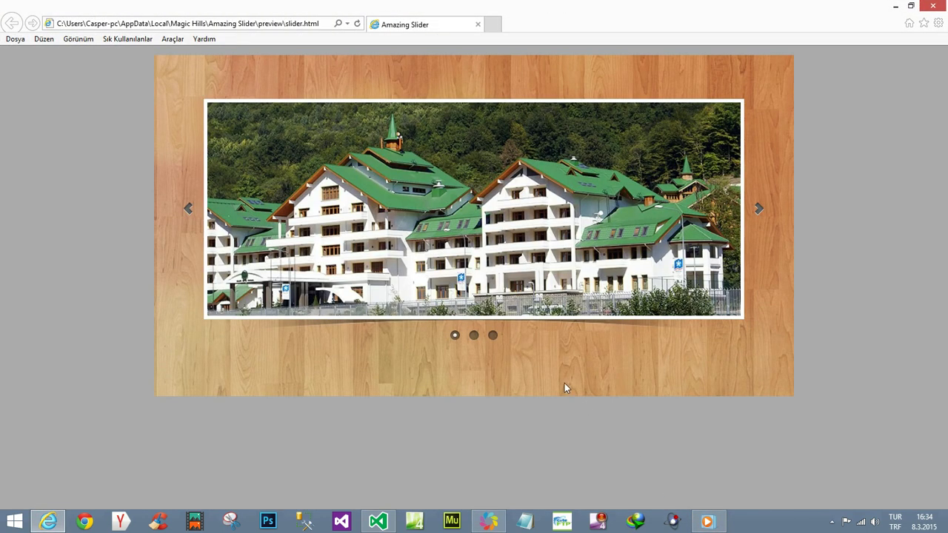
click(474, 336)
click(493, 337)
click(474, 337)
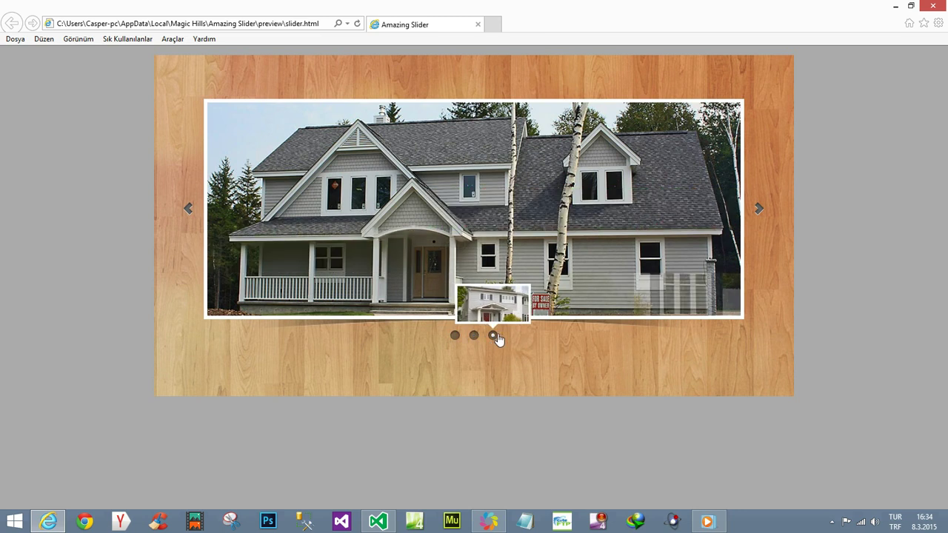
click(493, 335)
Close the browser preview and exit the slider program without saving the project.
mouse_move(935, 6)
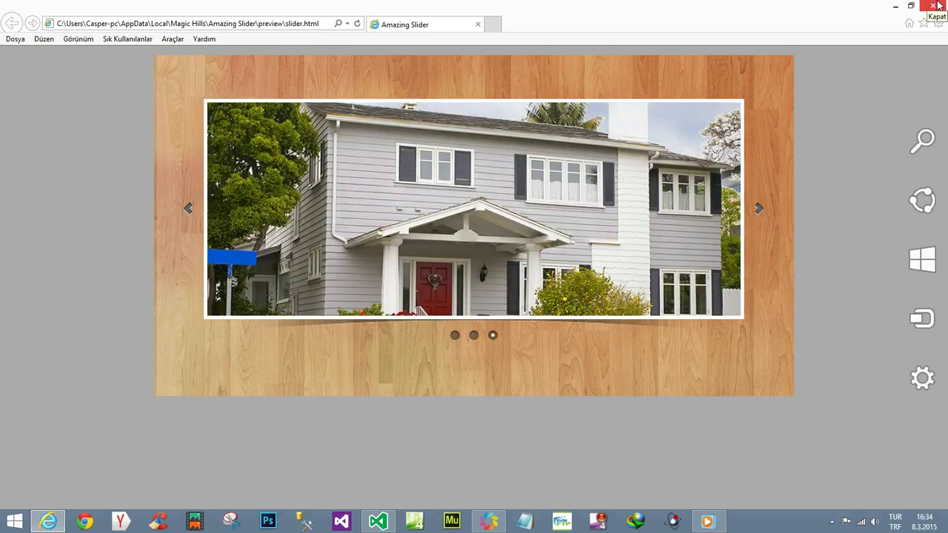
click(936, 5)
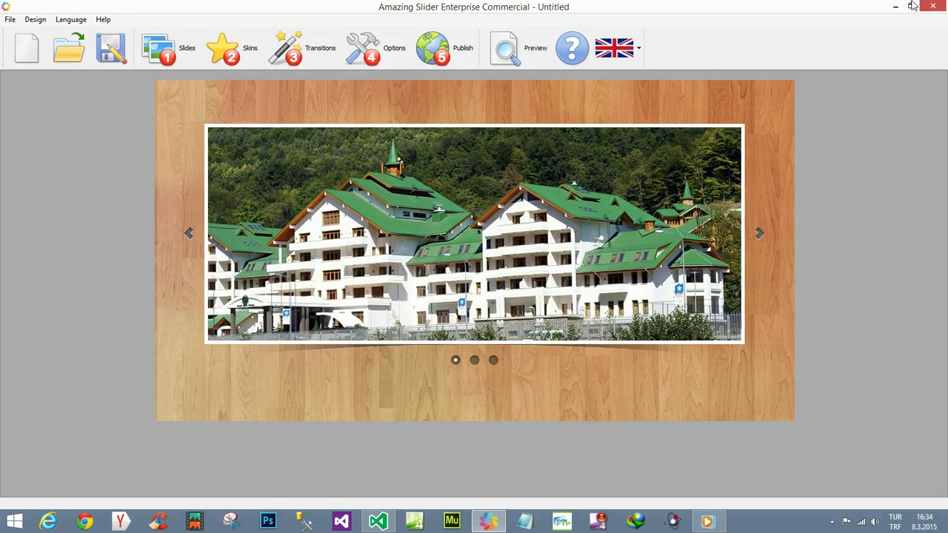
click(939, 8)
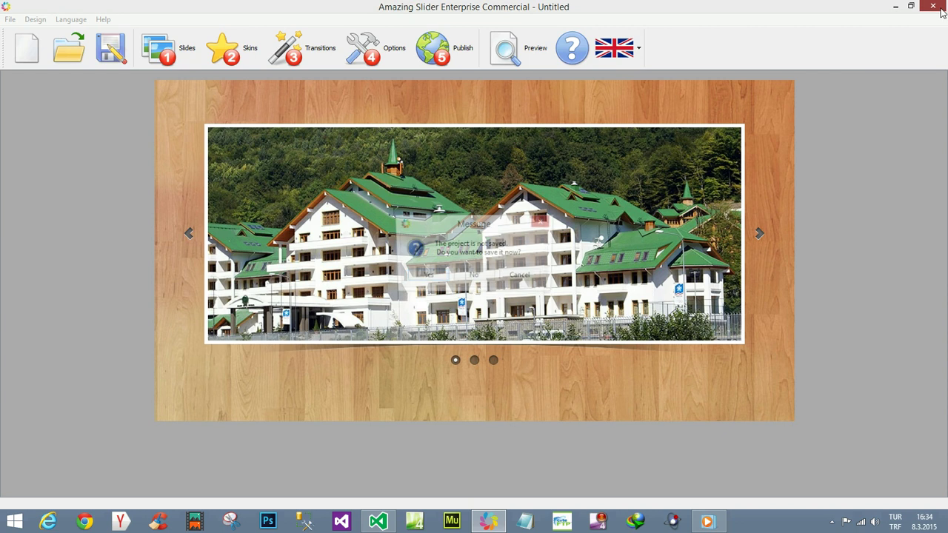
click(469, 277)
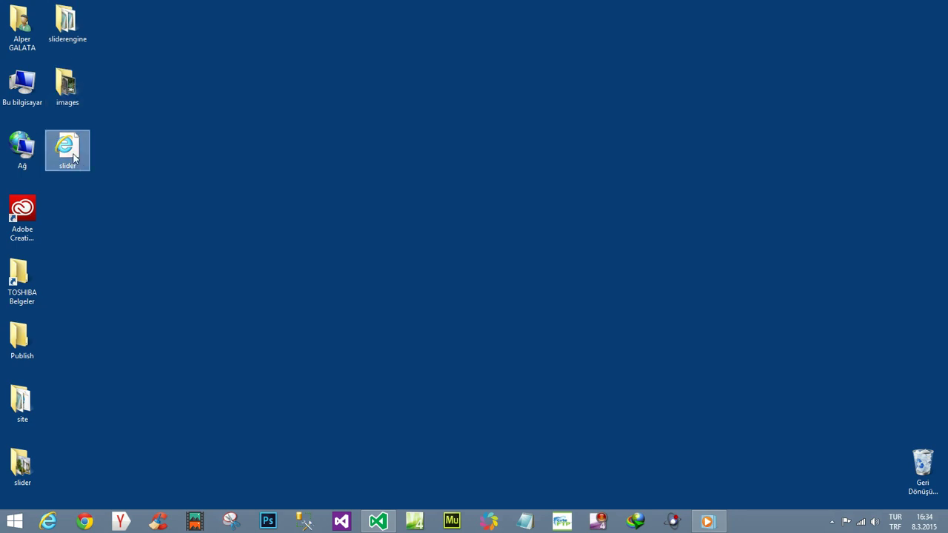
Examine the published slider output on the desktop, including the contents of the images and sliderengine folders.
double_click(65, 93)
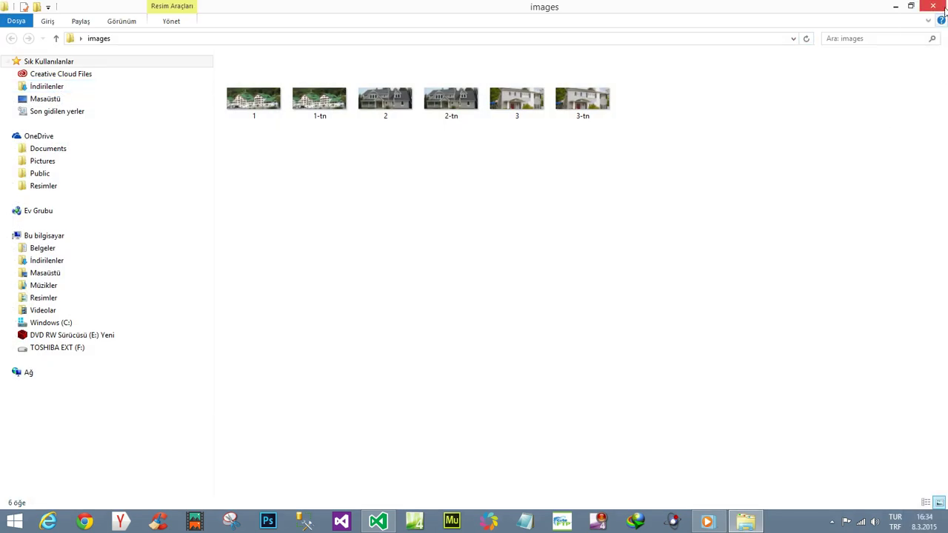
click(261, 107)
click(331, 110)
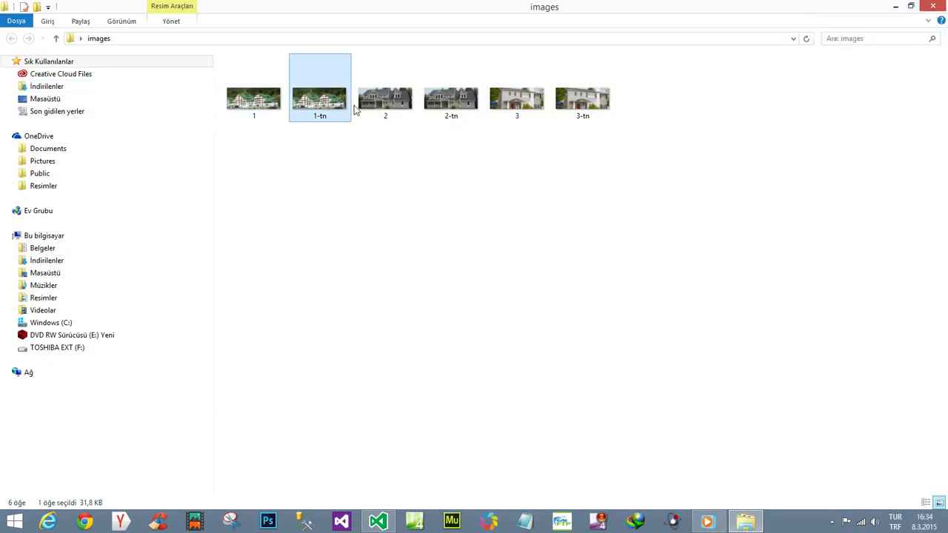
click(933, 6)
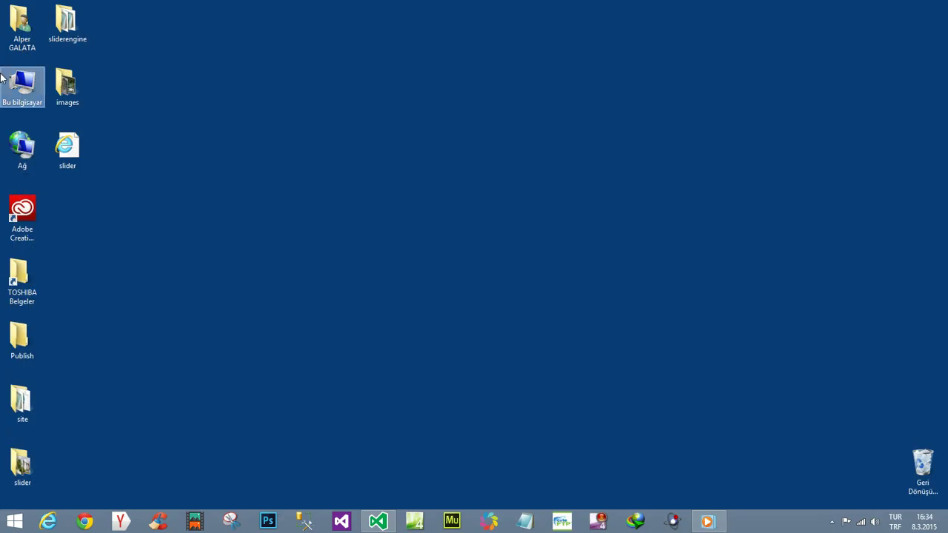
double_click(71, 27)
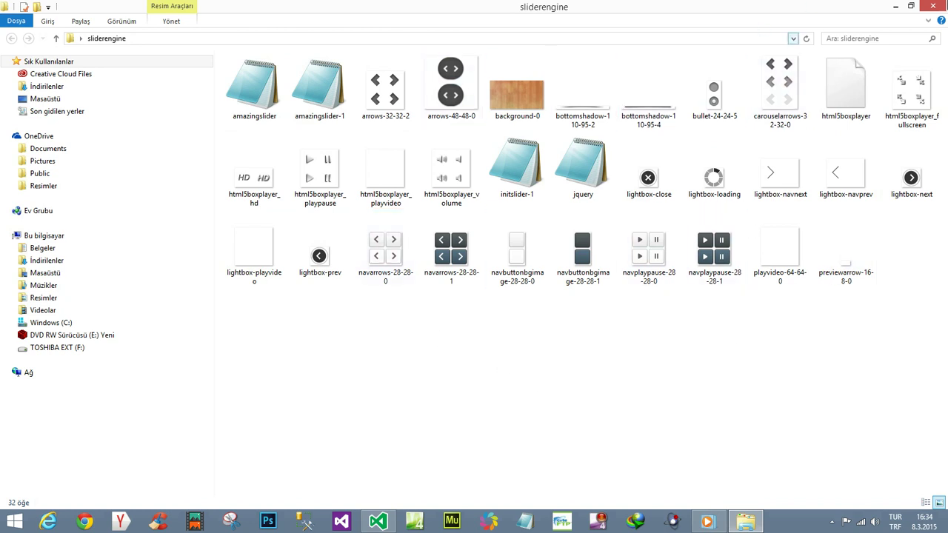
mouse_move(947, 2)
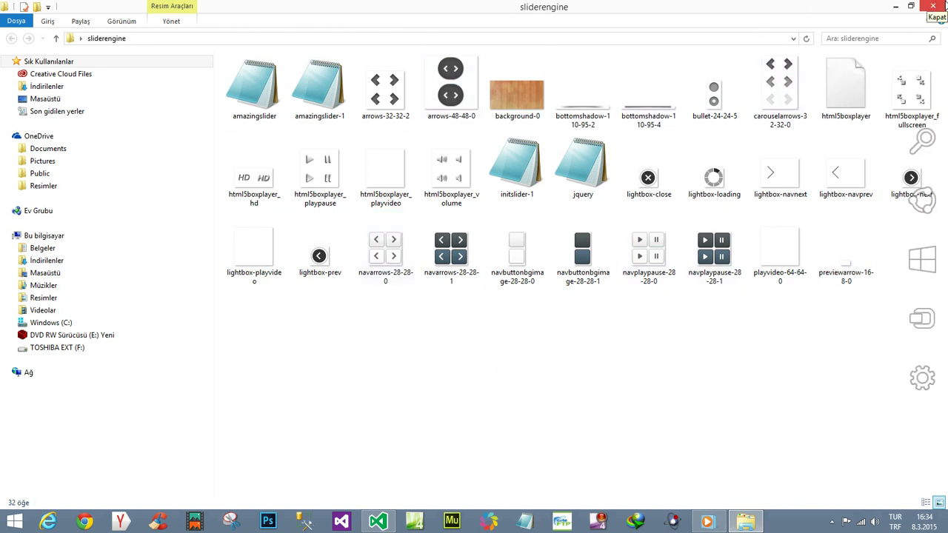
click(945, 3)
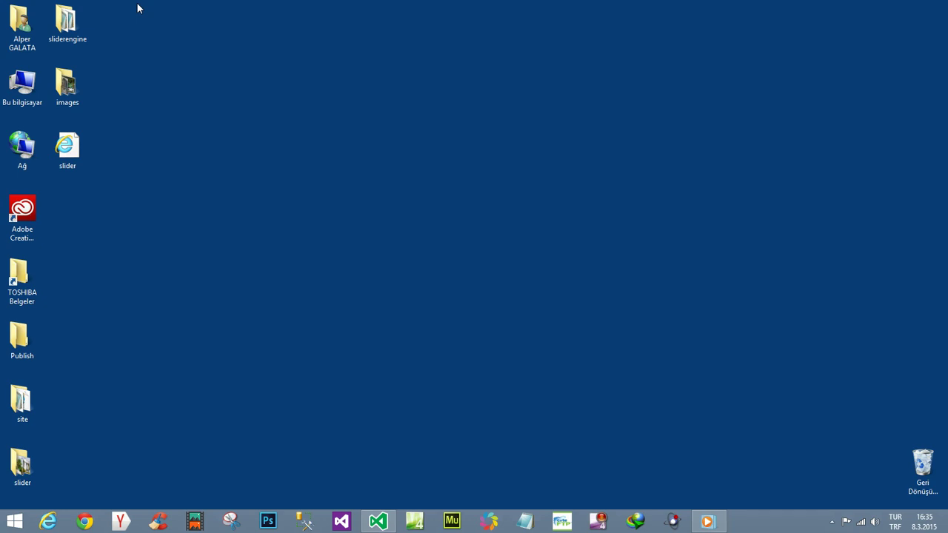
drag(132, 24, 47, 194)
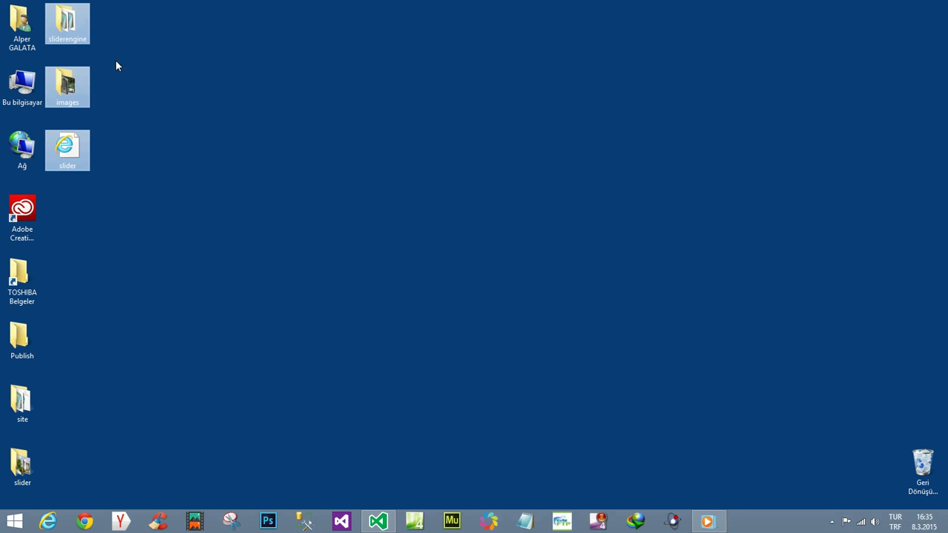
click(332, 488)
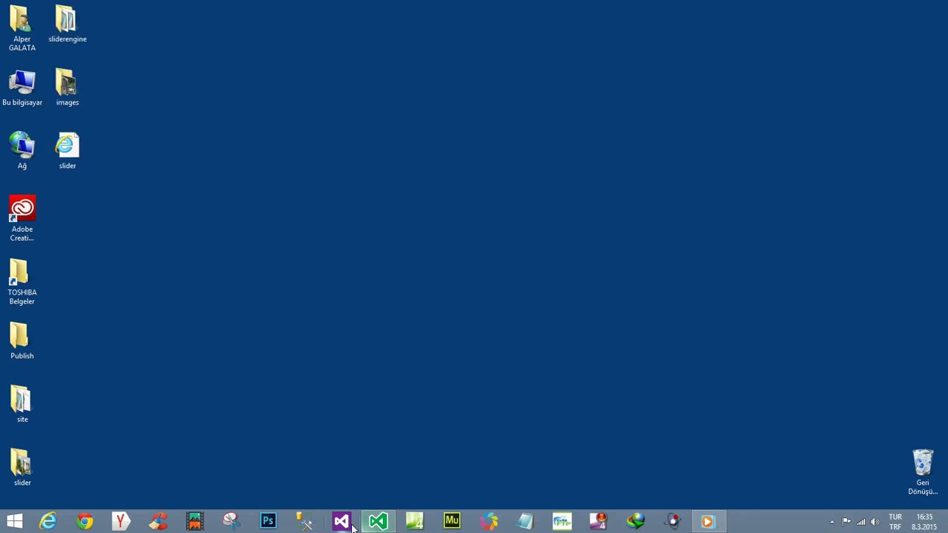
Switch to SQL Server Management Studio, connect to the CASPER_NIRVANA database engine with Windows Authentication and expand the Deneme database.
click(313, 523)
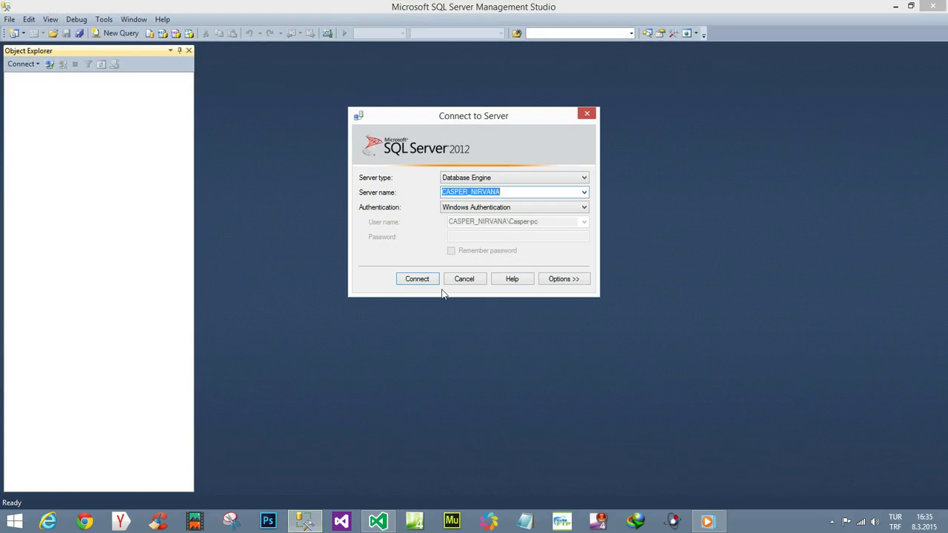
click(415, 279)
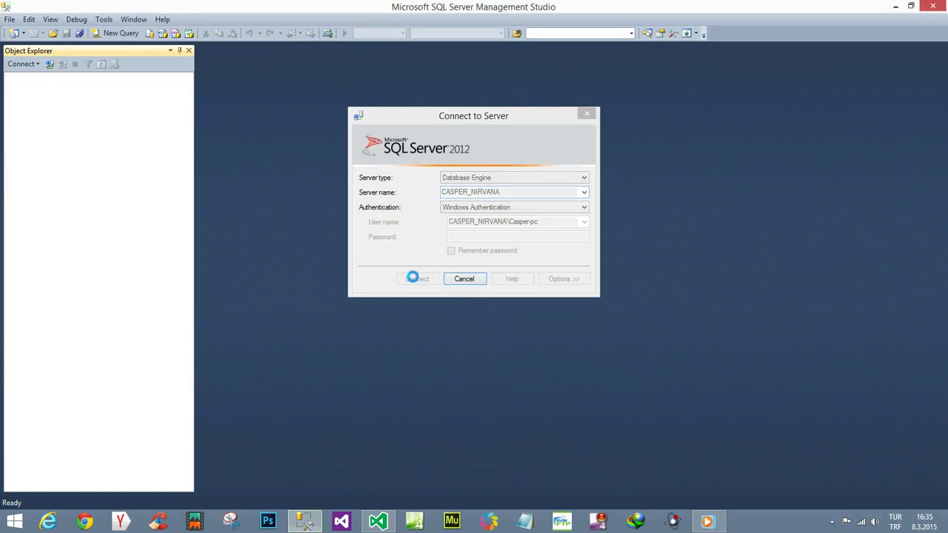
click(22, 89)
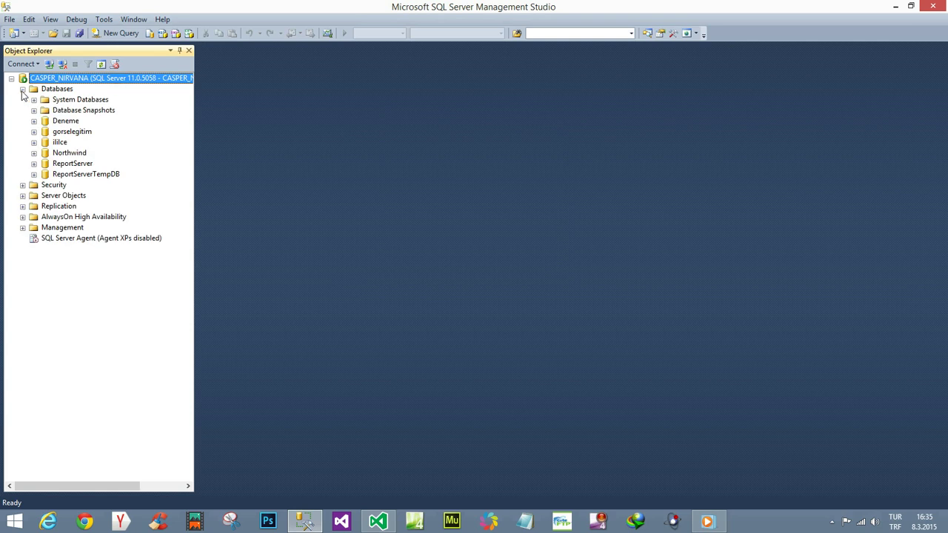
click(67, 122)
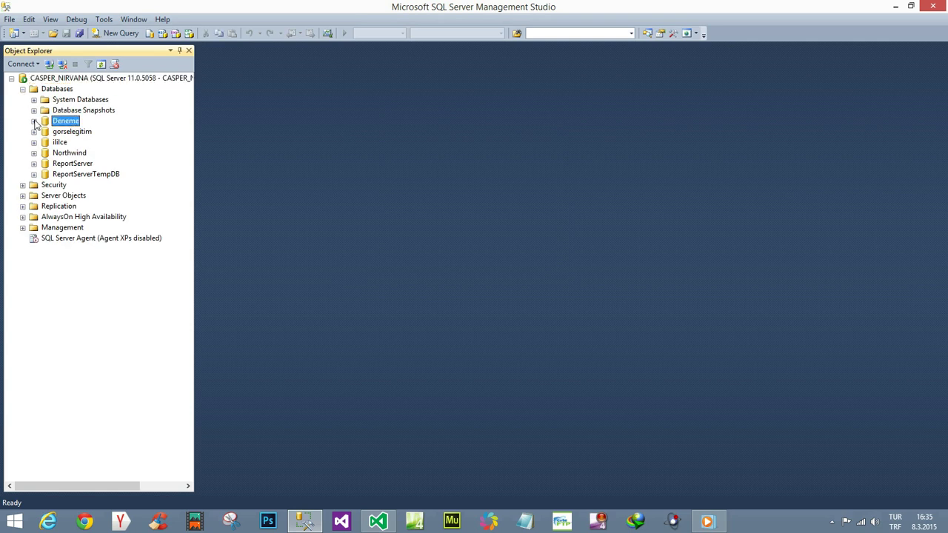
click(34, 121)
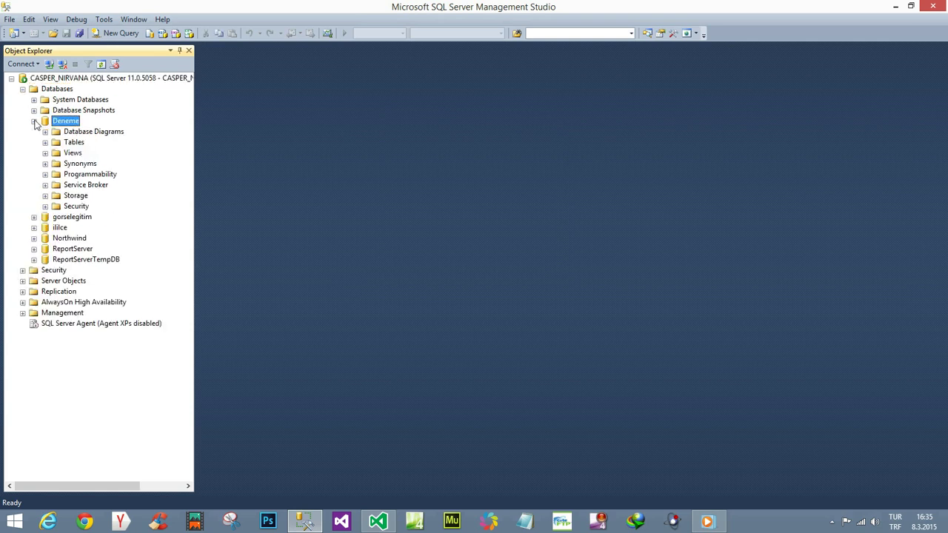
Start a new table in the Deneme database and add an id column with data type int.
right_click(80, 144)
click(104, 149)
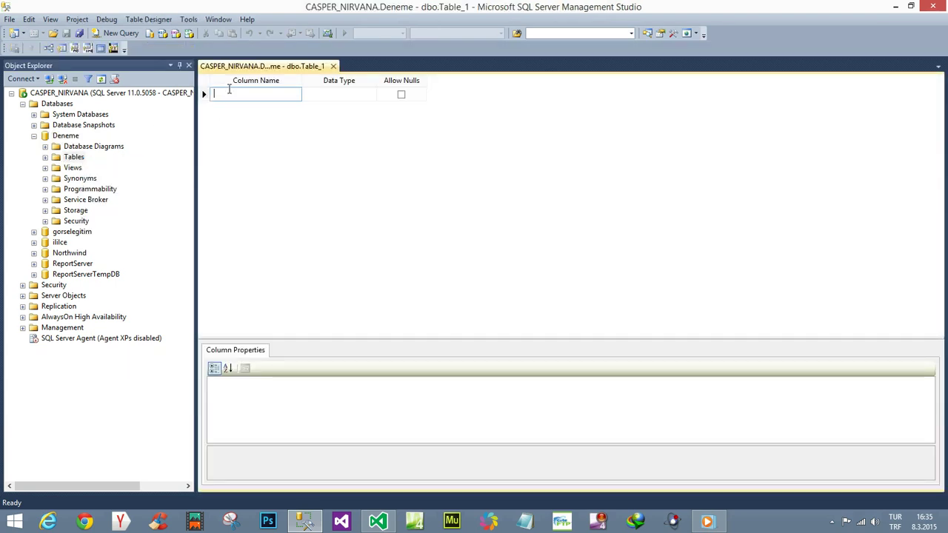
text(id)
key(Tab)
text(in)
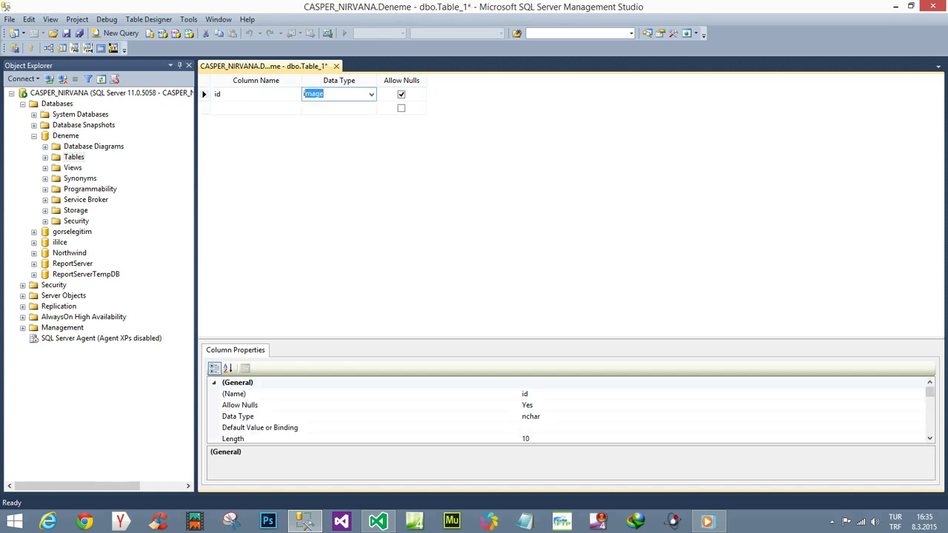
key(Tab)
key(Tab)
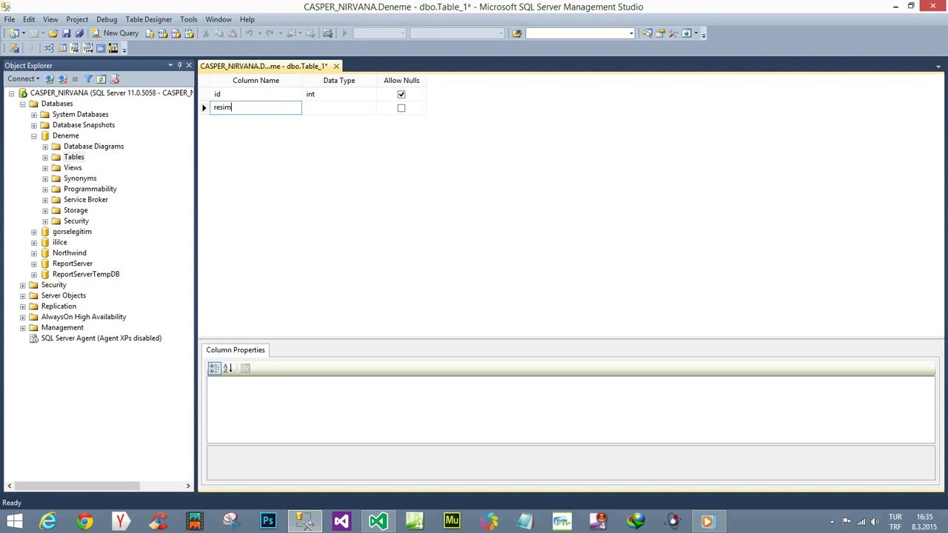
Add a second column named resimyolu with data type nvarchar(50).
text(yolu)
key(Tab)
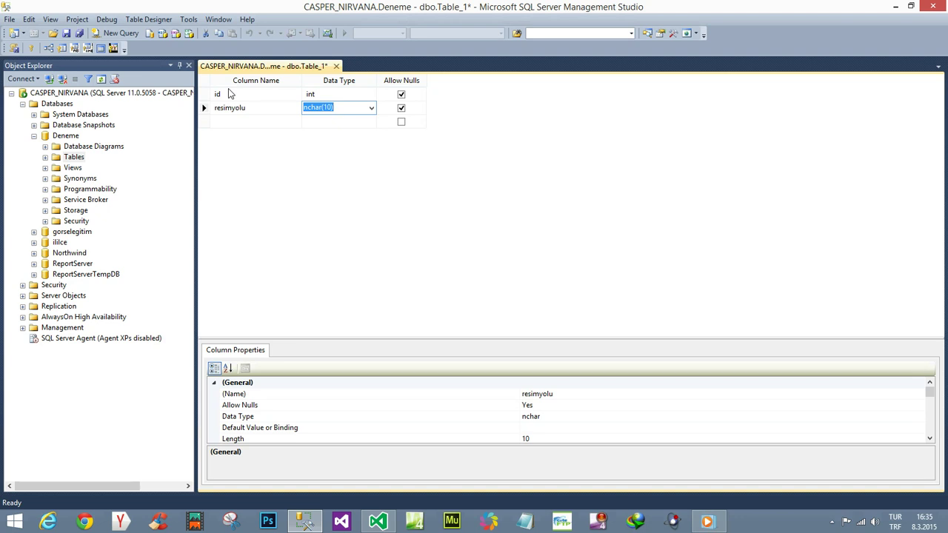
text(nvar)
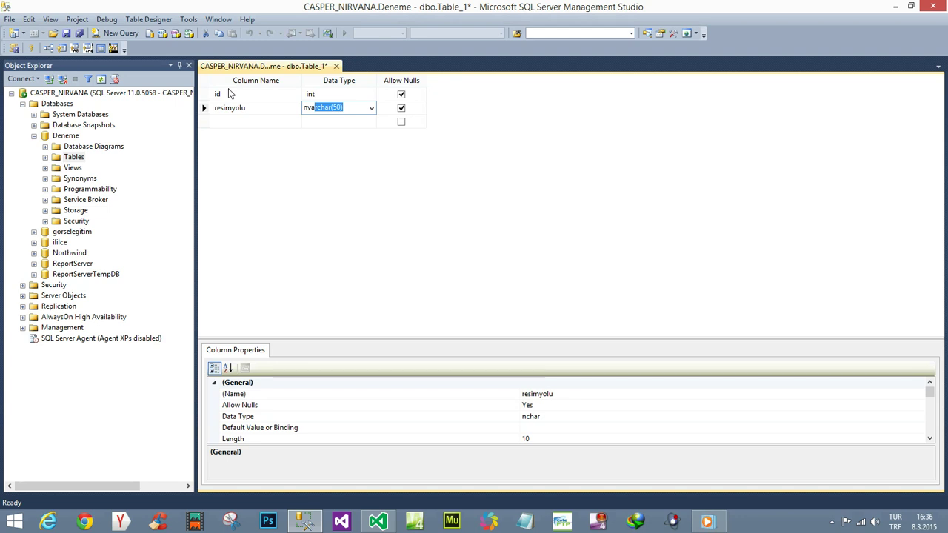
Set the id column as the table's primary key.
click(204, 94)
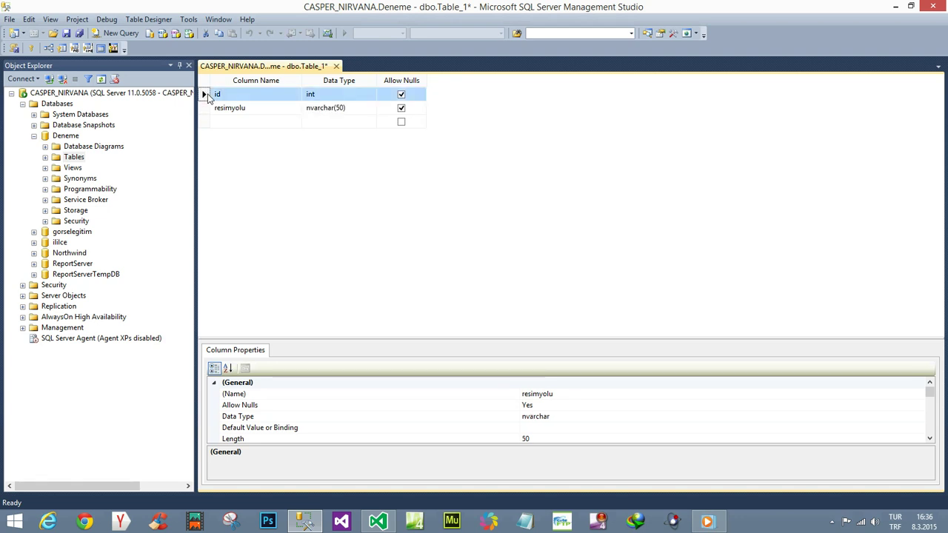
right_click(204, 94)
click(226, 103)
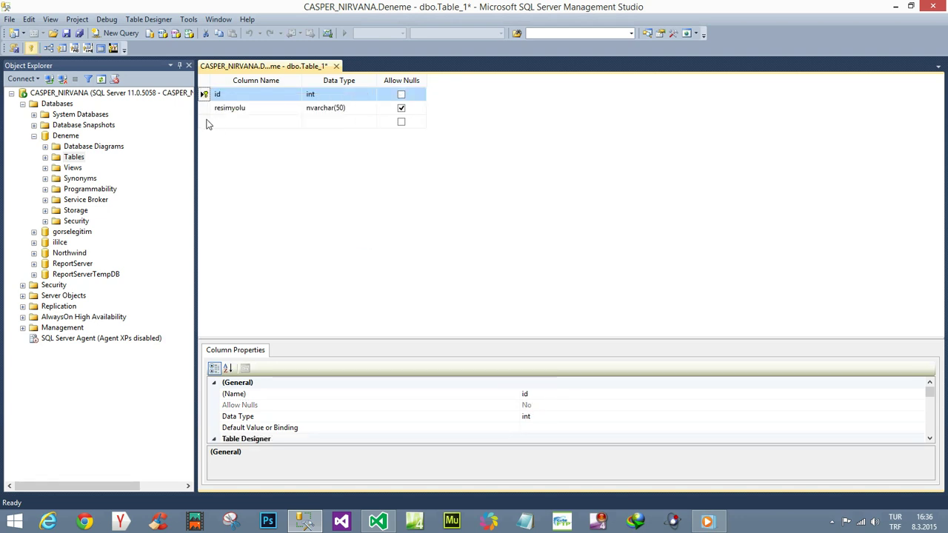
Turn on Is Identity in the id column's Identity Specification.
drag(930, 391, 931, 422)
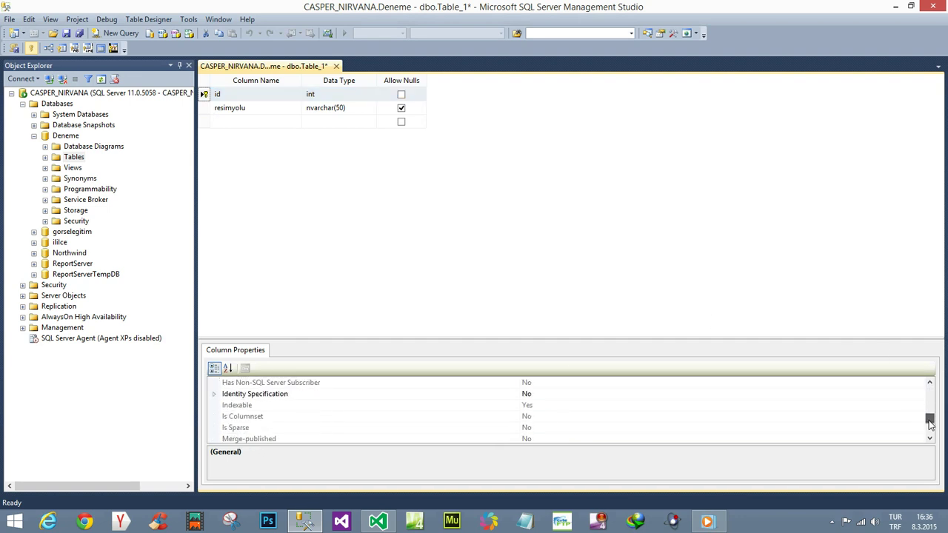
click(216, 394)
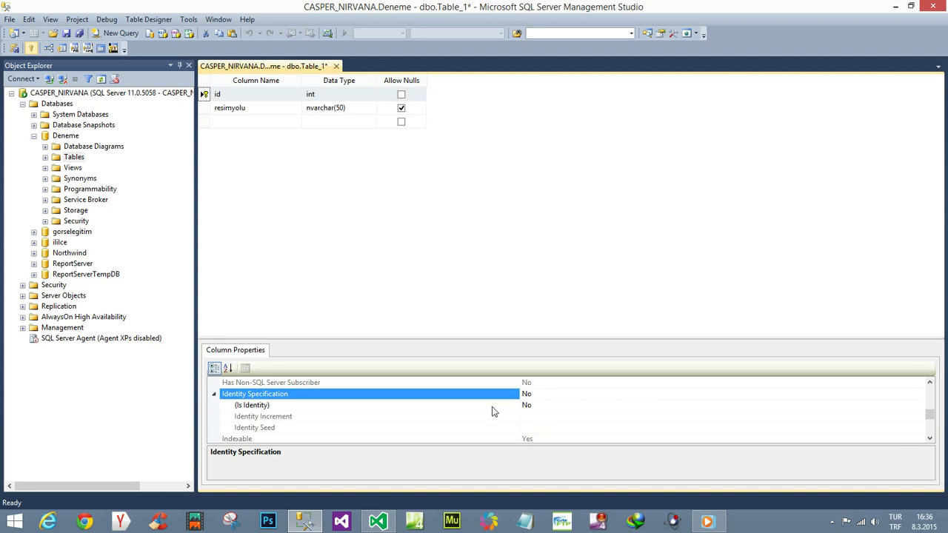
click(549, 405)
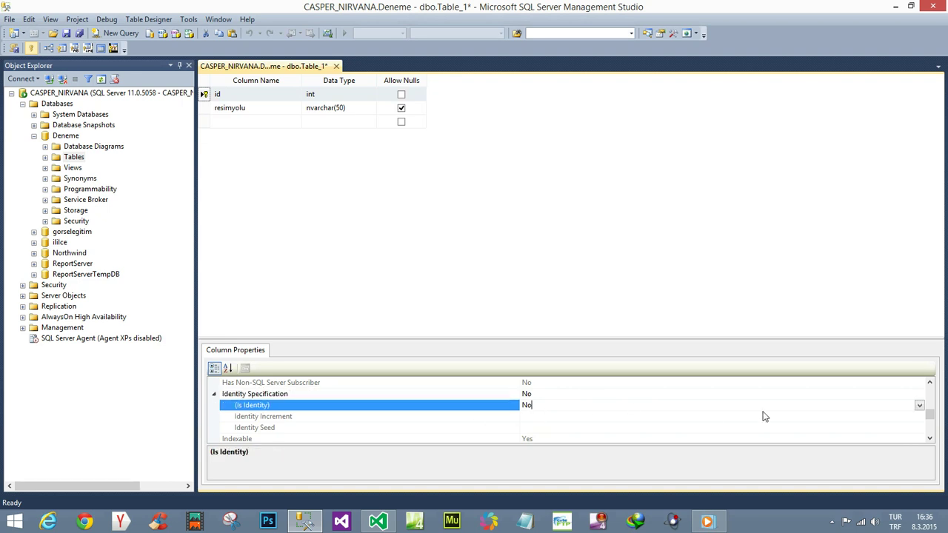
click(919, 405)
click(530, 417)
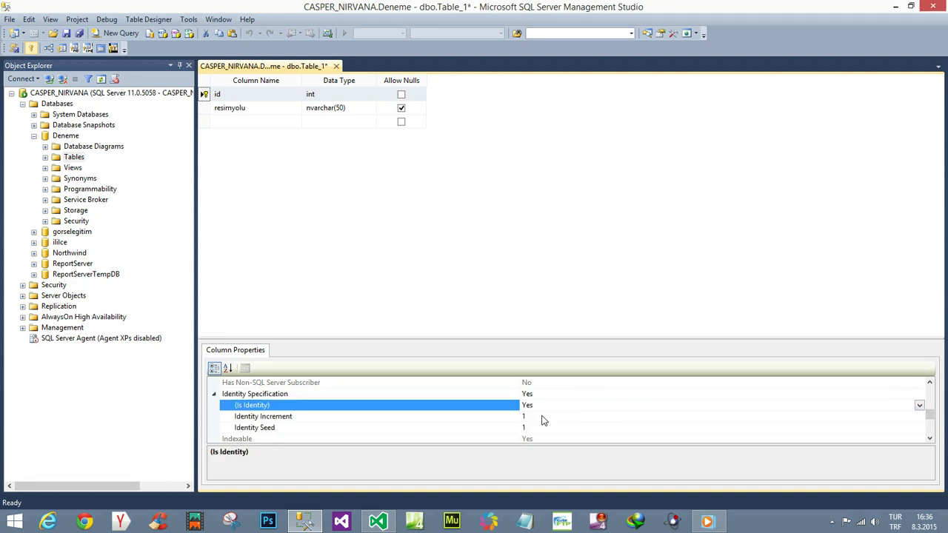
Save the new table under the name slider and close its design view.
click(67, 34)
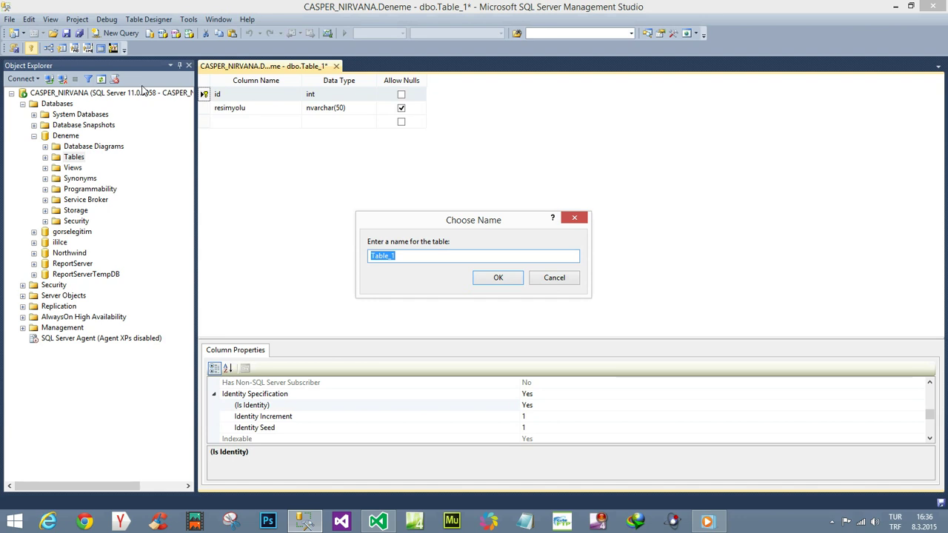
text(slider)
click(480, 277)
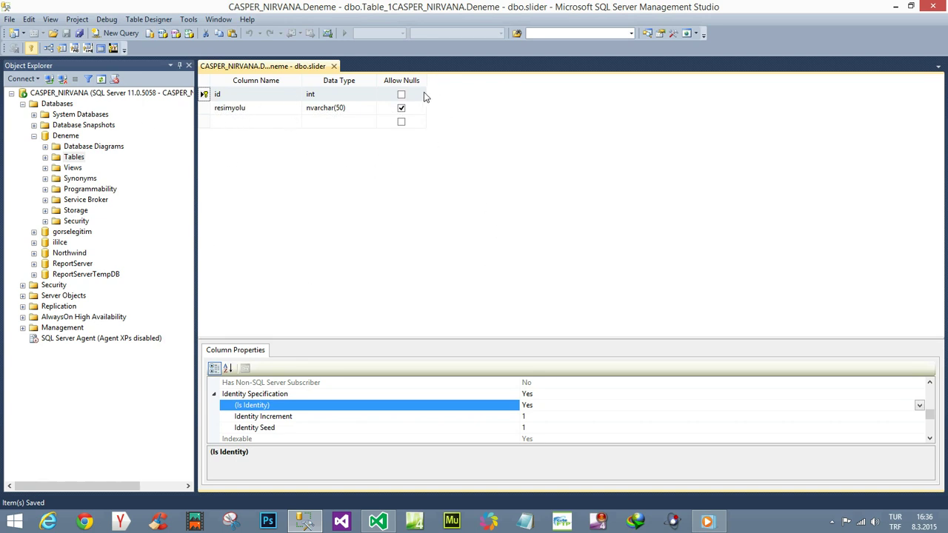
click(334, 67)
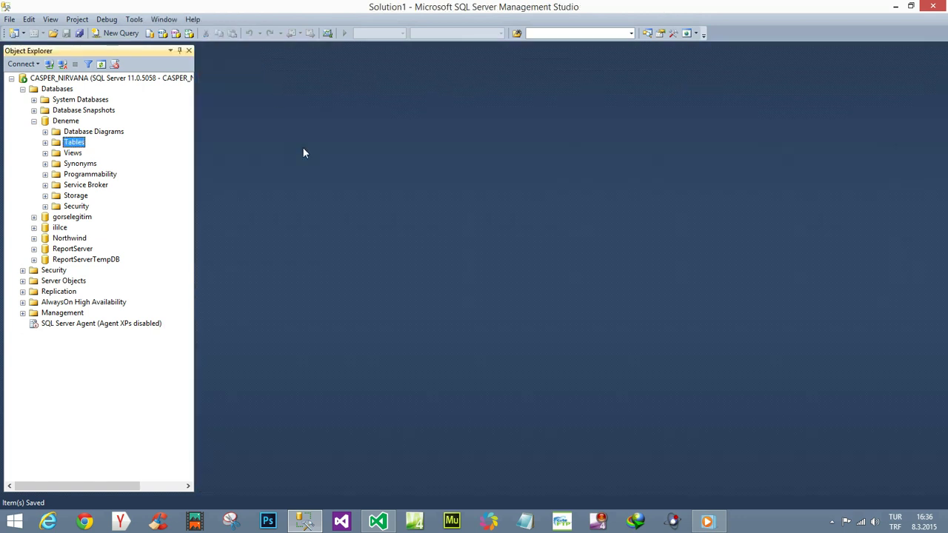
Open the top 200 rows of dbo.slider for editing and add a first row with resimyolu images/1.jpg.
click(45, 142)
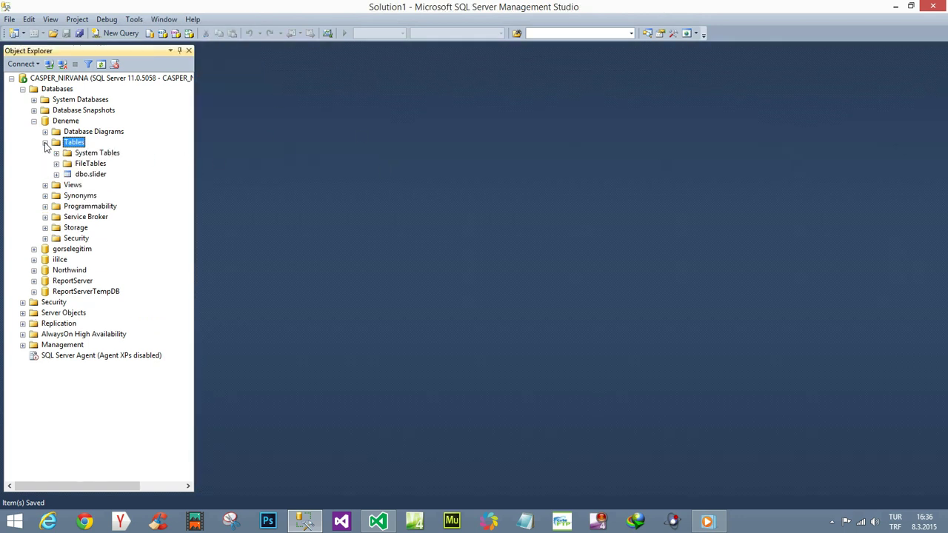
right_click(92, 175)
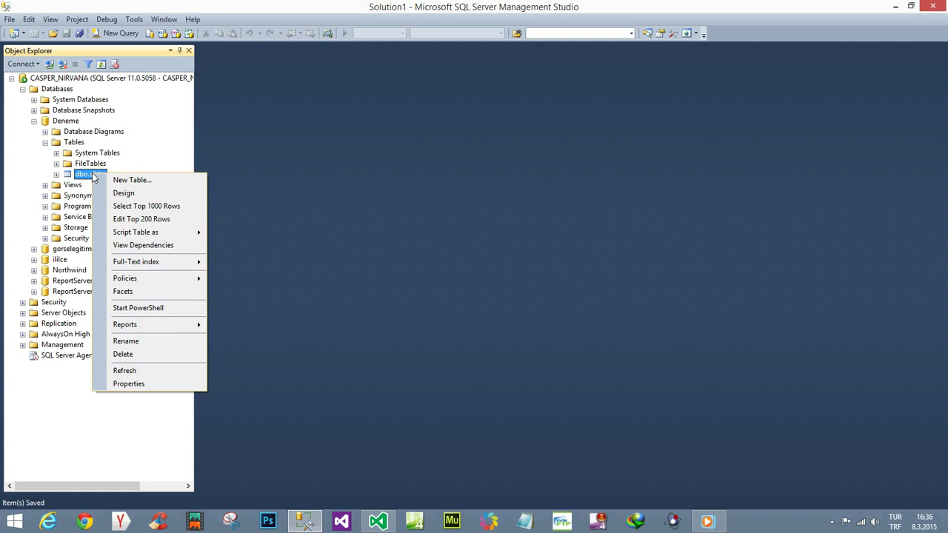
click(130, 220)
click(307, 94)
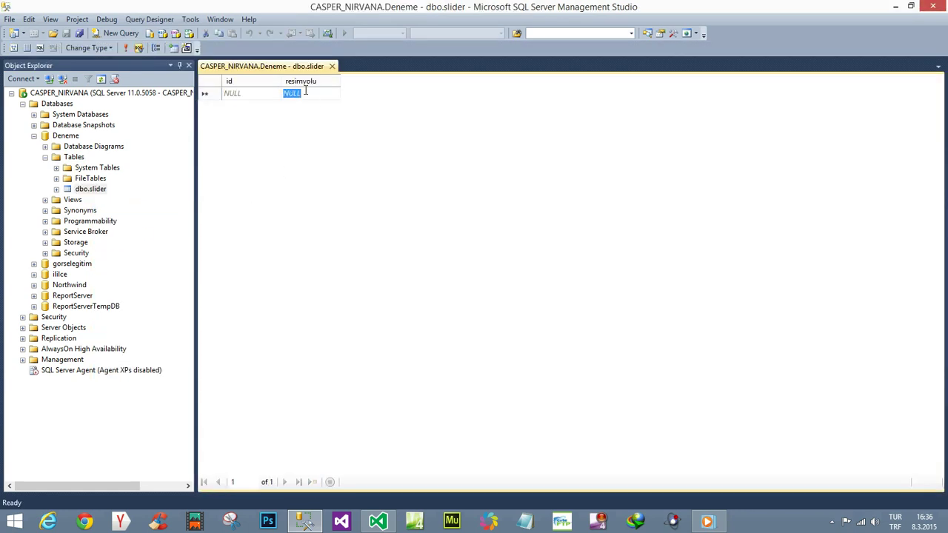
text(images/1.jpg)
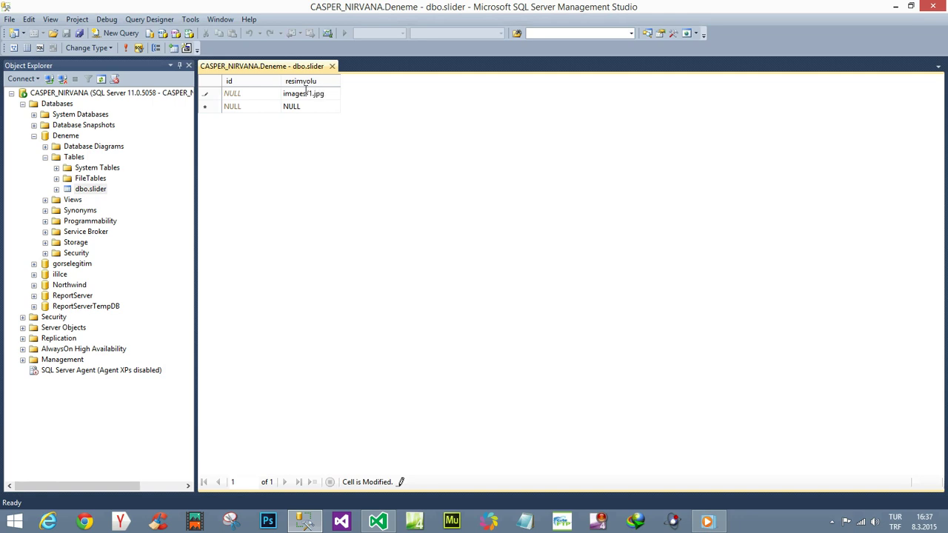
key(Return)
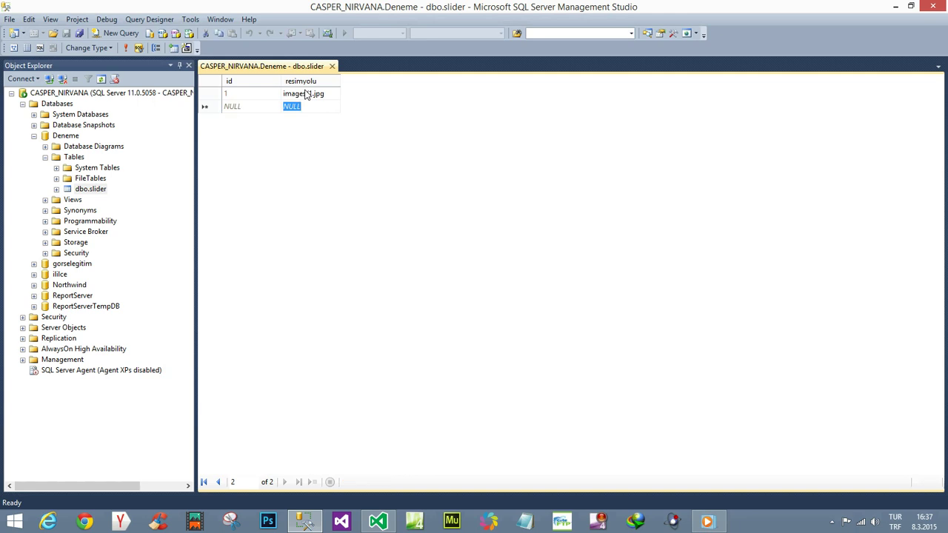
Add two more rows to the slider table with resimyolu values images/2.jpg and images/3.jpg.
text(ima)
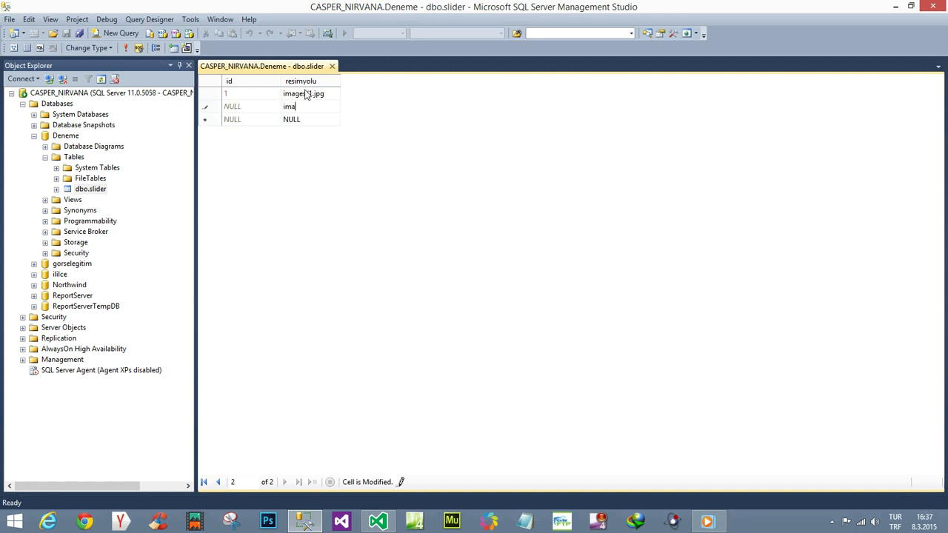
text(ges/2.jpg)
key(Return)
key(Tab)
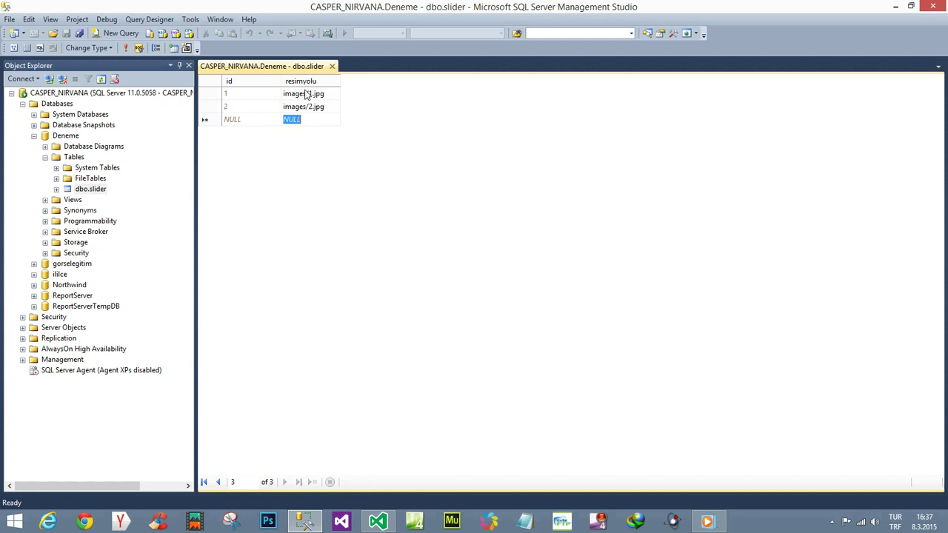
text(image)
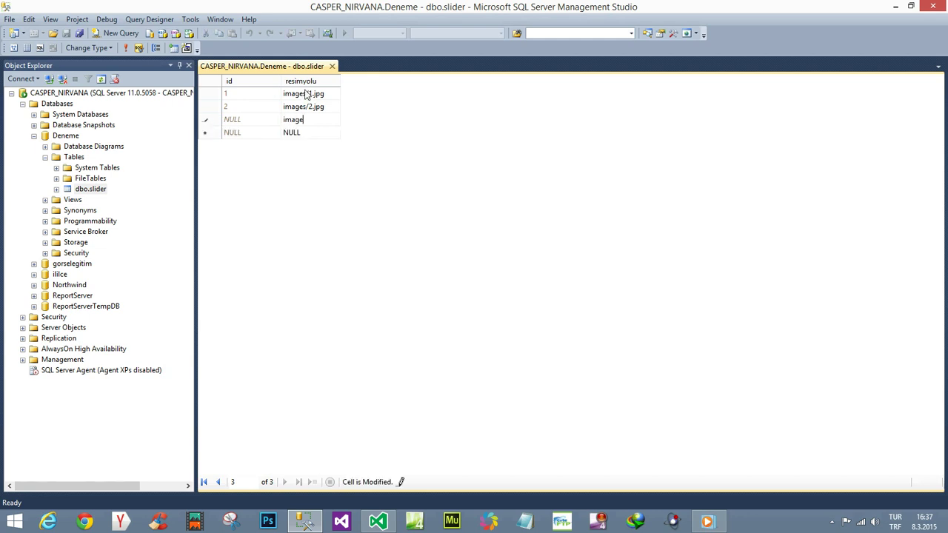
text(s/3.jpg)
key(Tab)
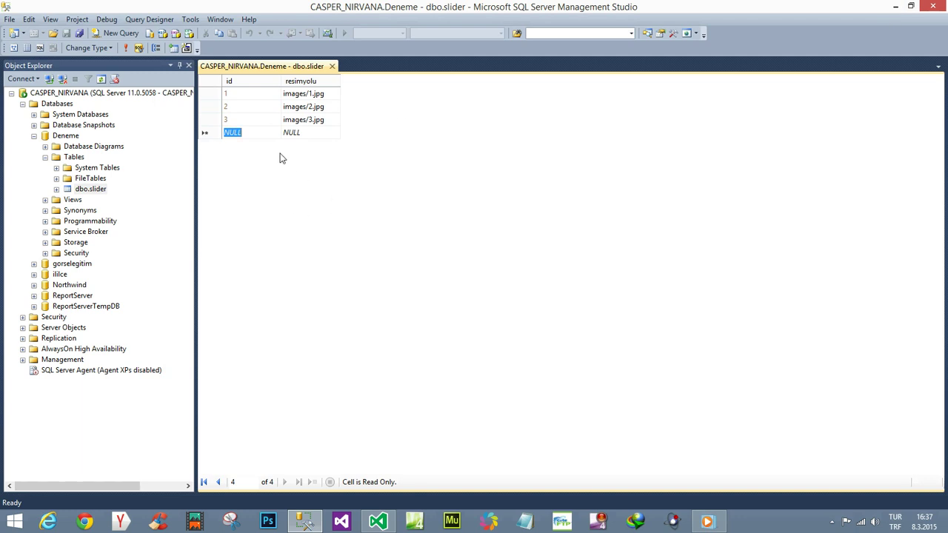
Switch to Visual Studio Express 2013 for Web and open VeriTabani.cs from the Deneme_ site's App_Code folder.
click(894, 9)
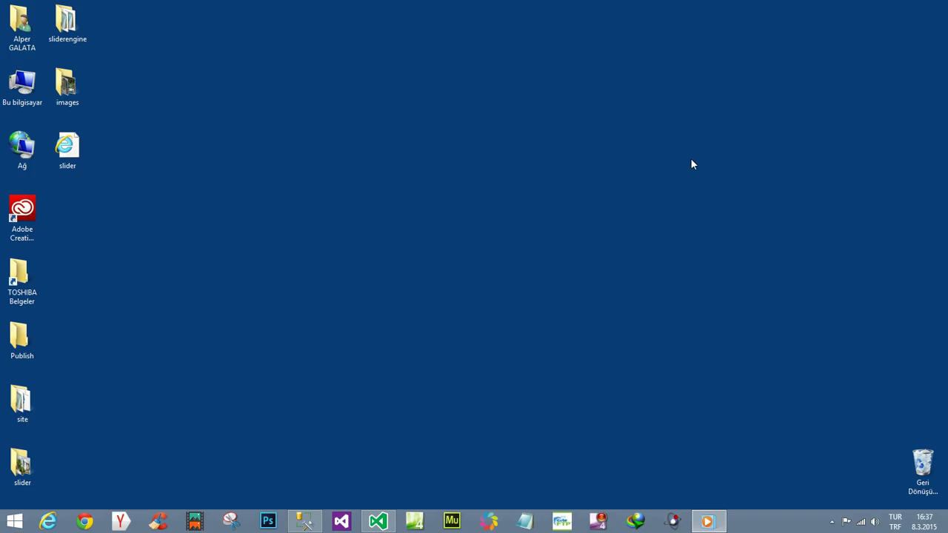
click(377, 522)
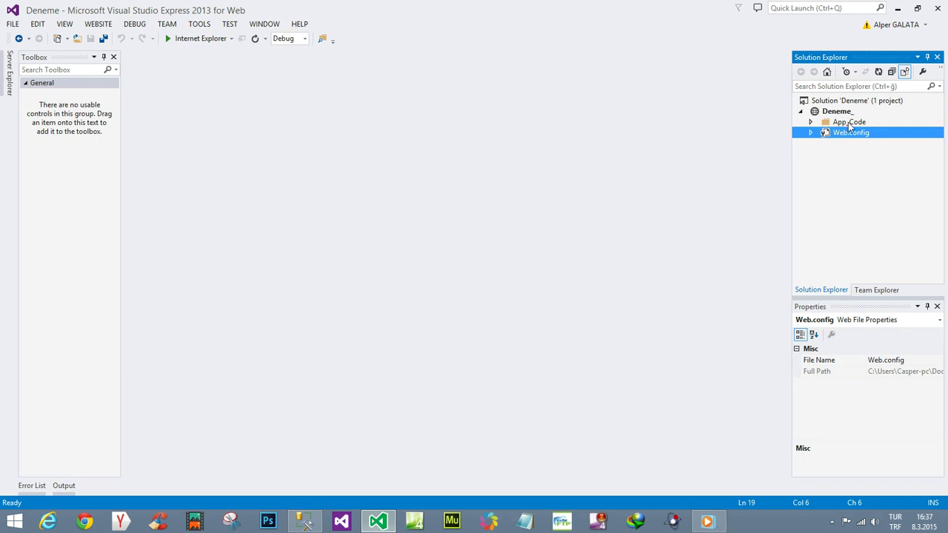
click(810, 122)
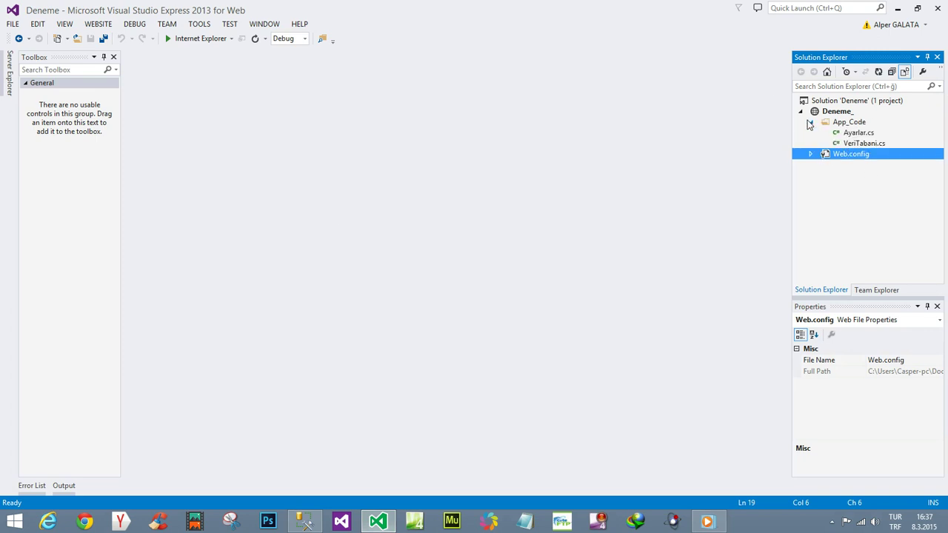
double_click(859, 143)
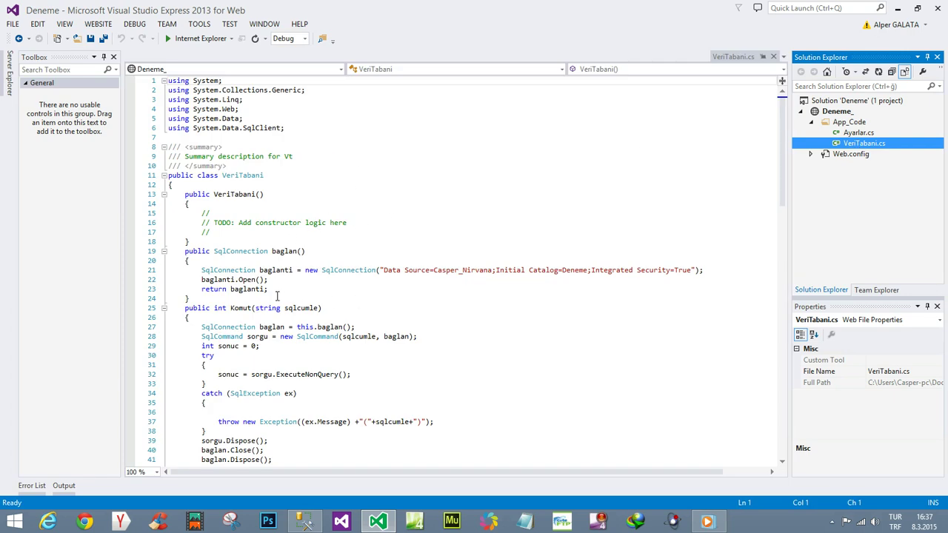
Examine the baglan connection method and the query methods such as SatirCek in VeriTabani.cs, closing the file and collapsing App_Code when done.
scroll(269, 291, down, 14)
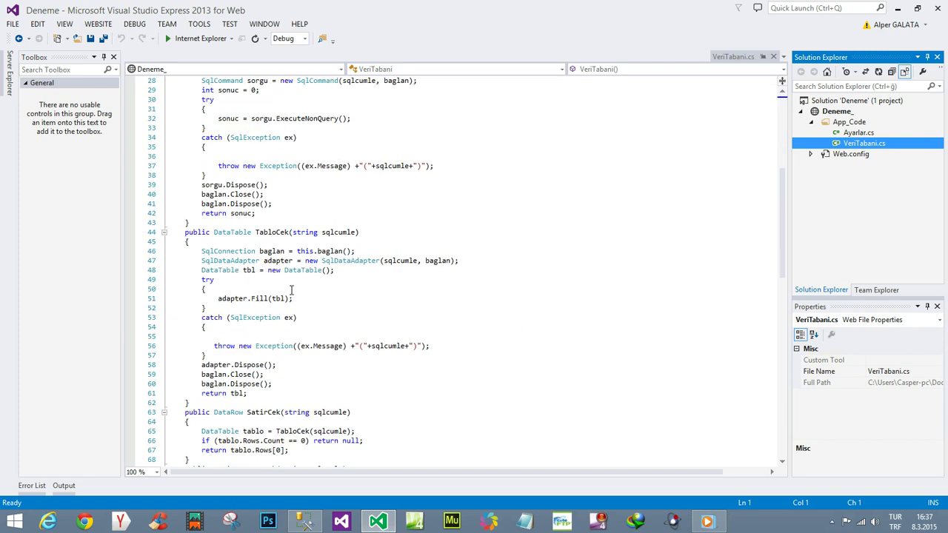
scroll(249, 296, up, 7)
scroll(249, 296, up, 7)
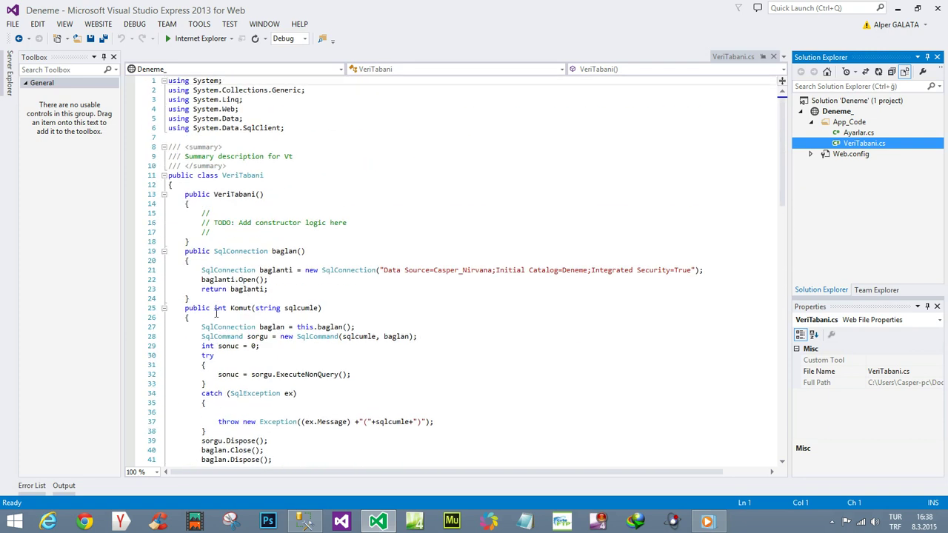
drag(194, 301, 141, 255)
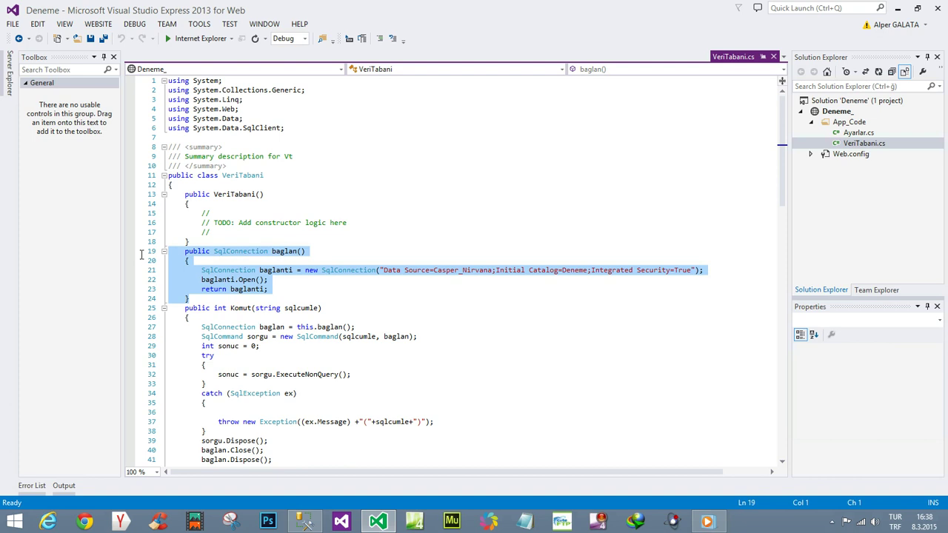
scroll(227, 288, down, 6)
scroll(226, 289, down, 17)
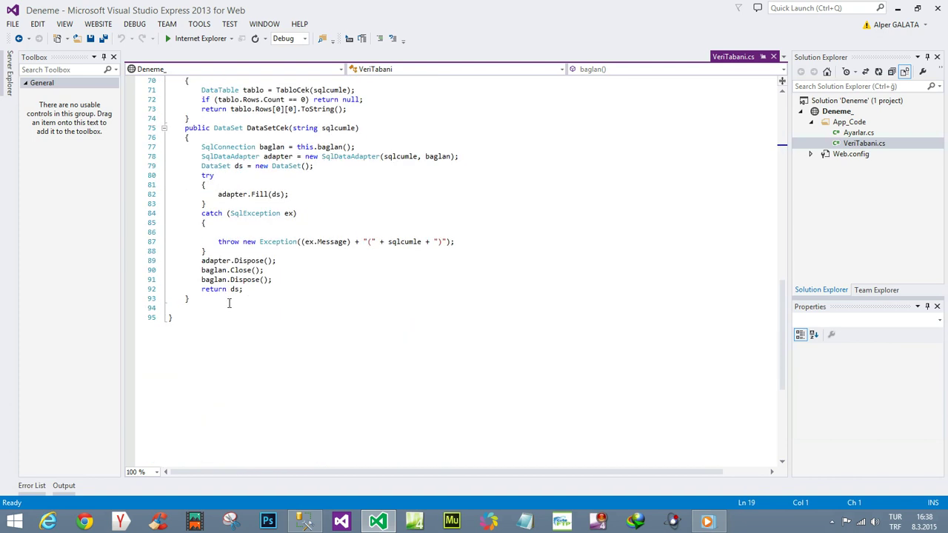
scroll(229, 303, up, 3)
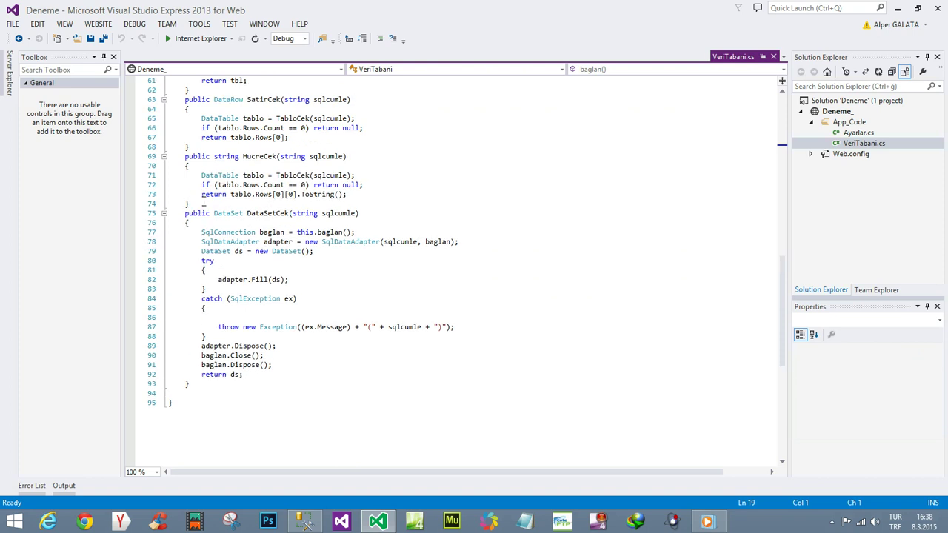
scroll(188, 162, up, 2)
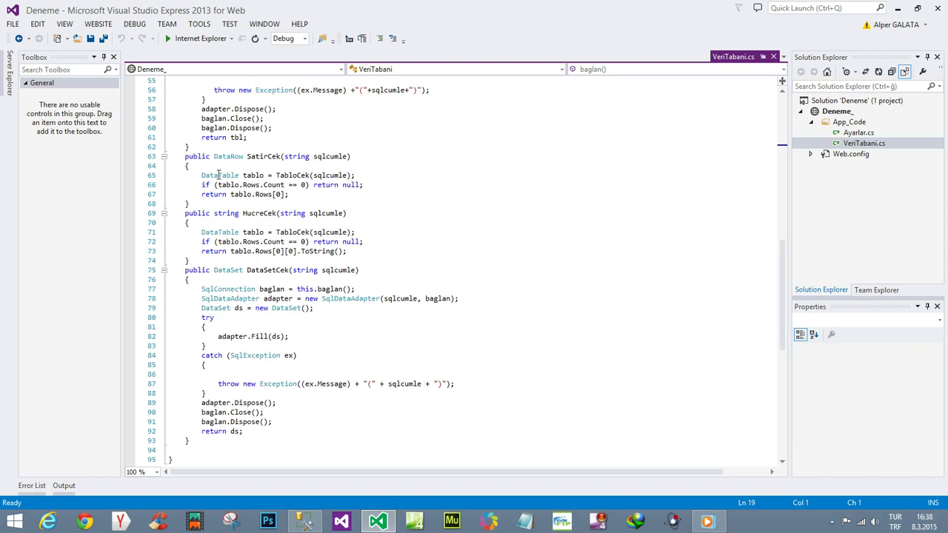
drag(183, 157, 230, 205)
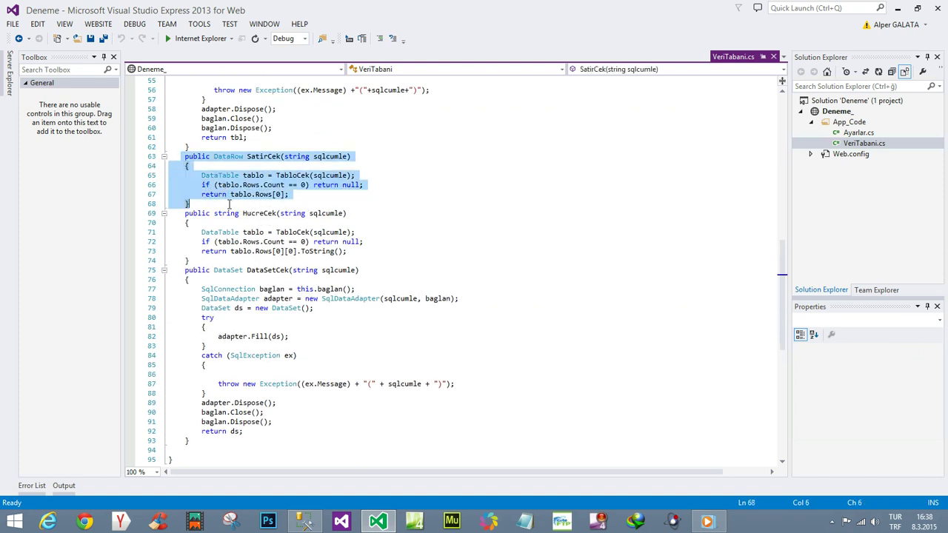
click(773, 56)
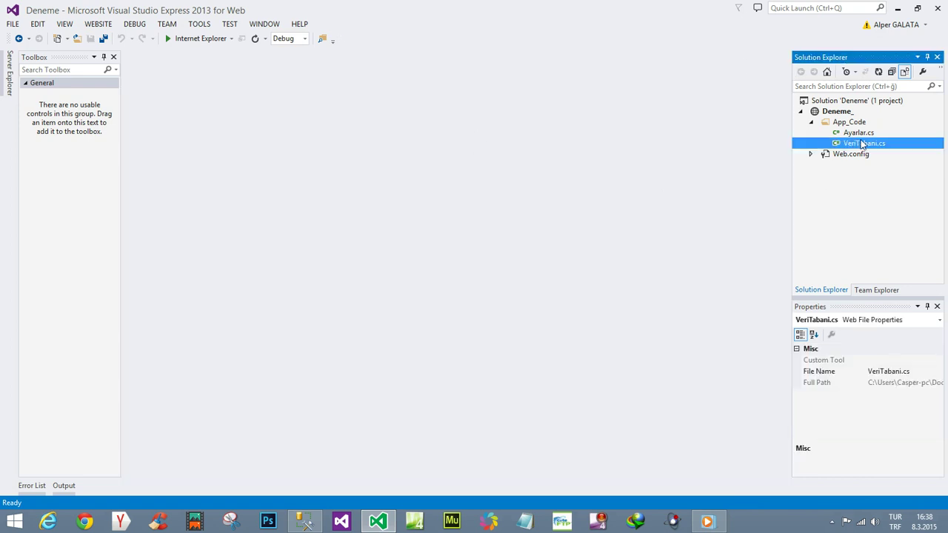
click(811, 122)
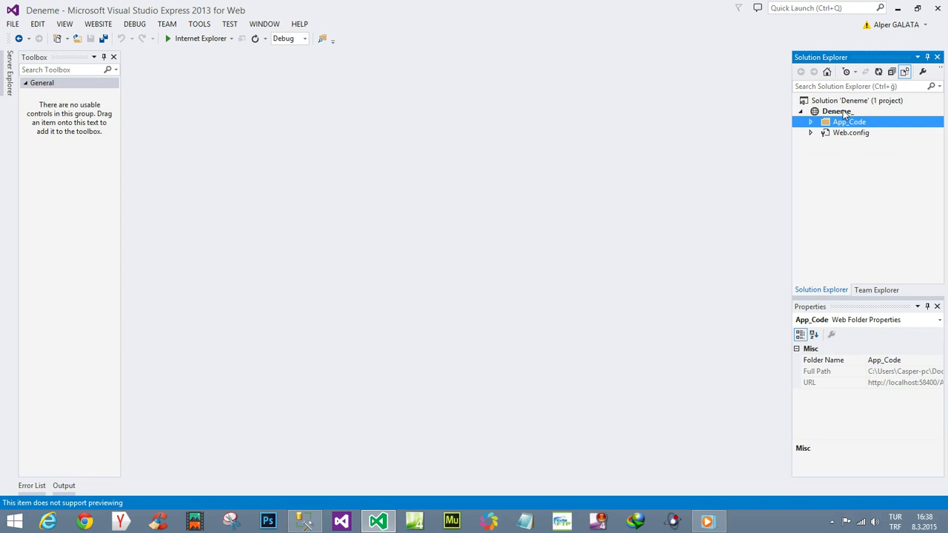
Add a Visual C# Web Form named Default.aspx to the Deneme_ web site.
right_click(839, 112)
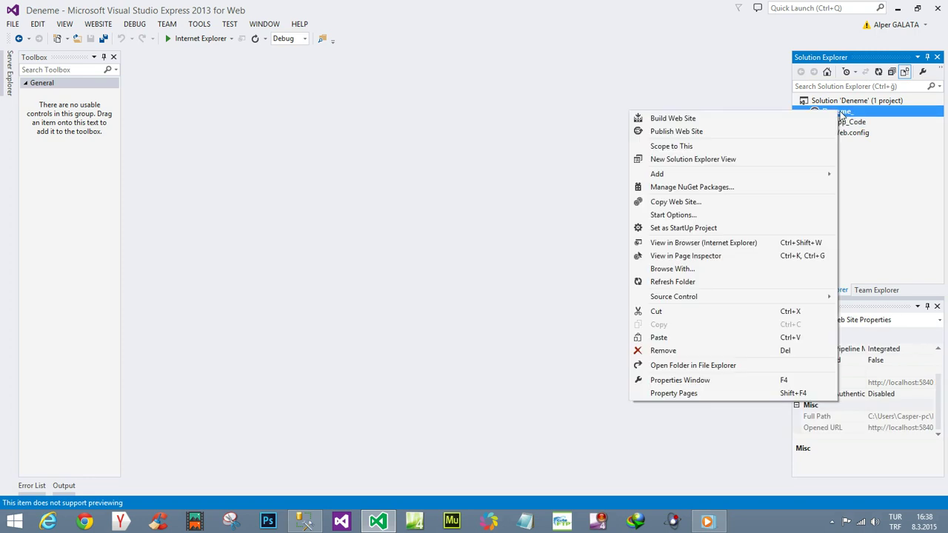
mouse_move(669, 175)
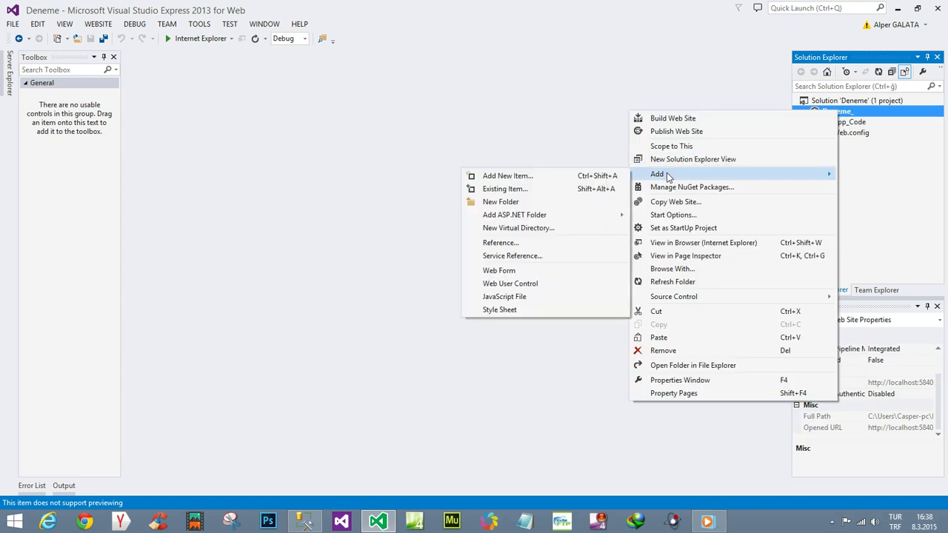
click(528, 177)
click(370, 182)
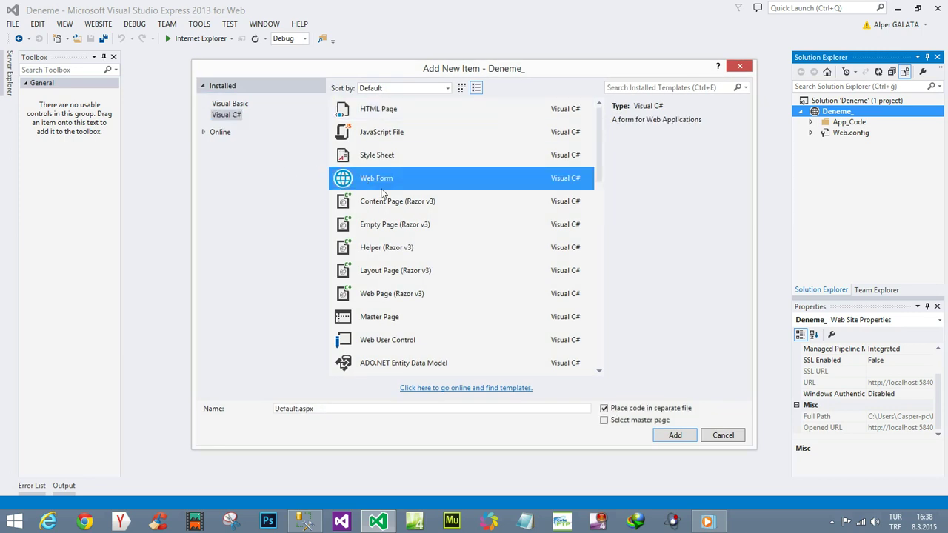
click(674, 435)
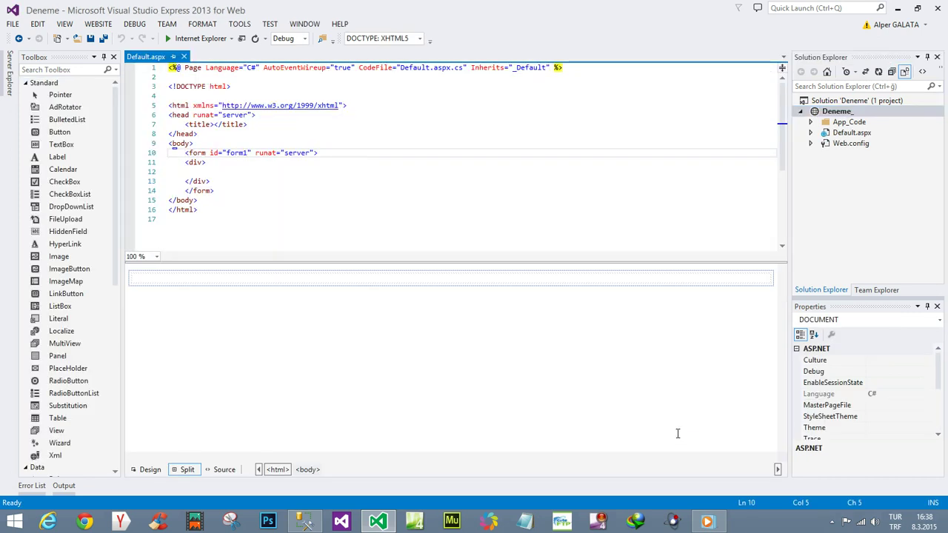
Copy the sliderengine and images folders and the slider page from the desktop into the Deneme_ web site in Visual Studio.
click(897, 9)
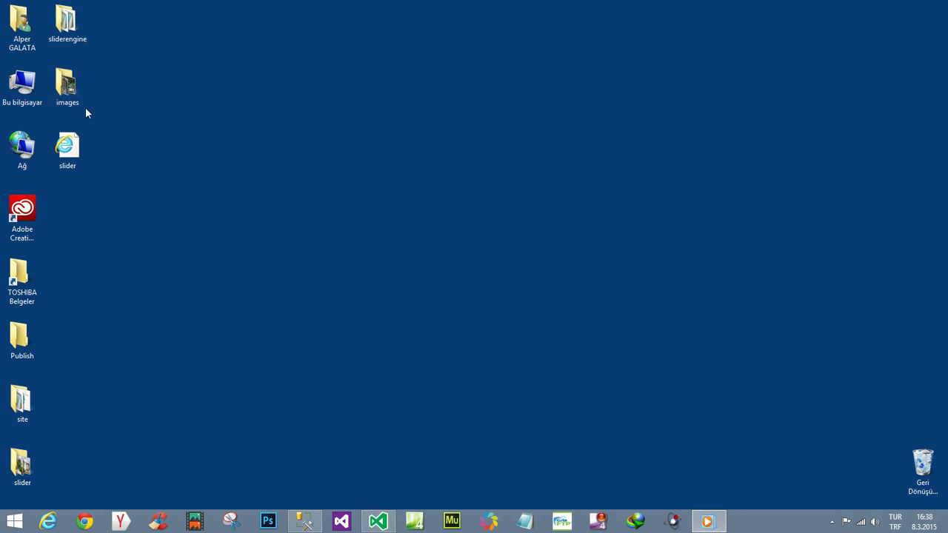
drag(97, 9, 62, 194)
right_click(74, 152)
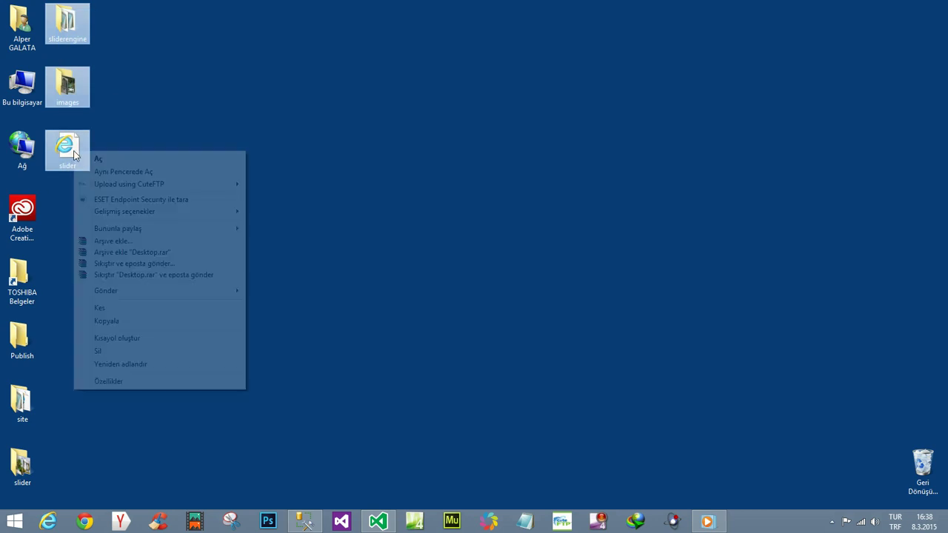
click(130, 321)
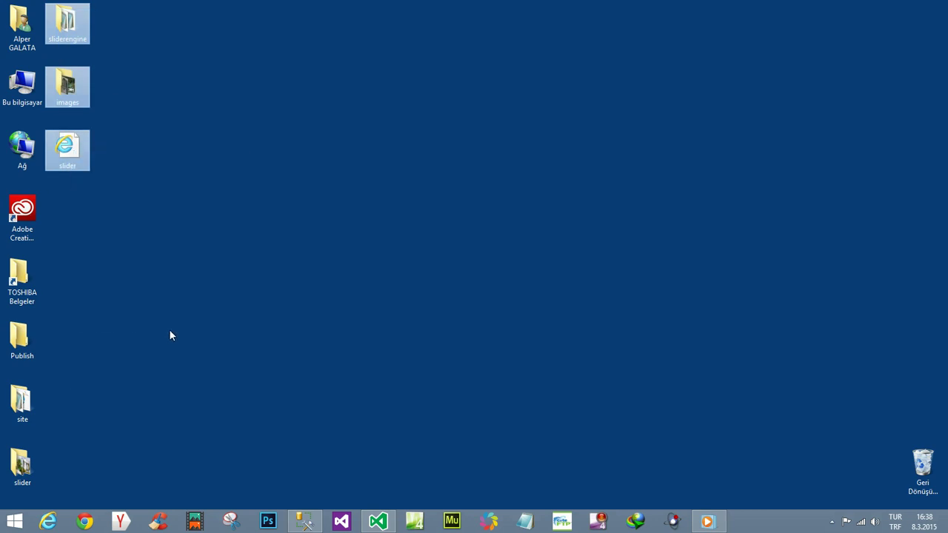
click(378, 522)
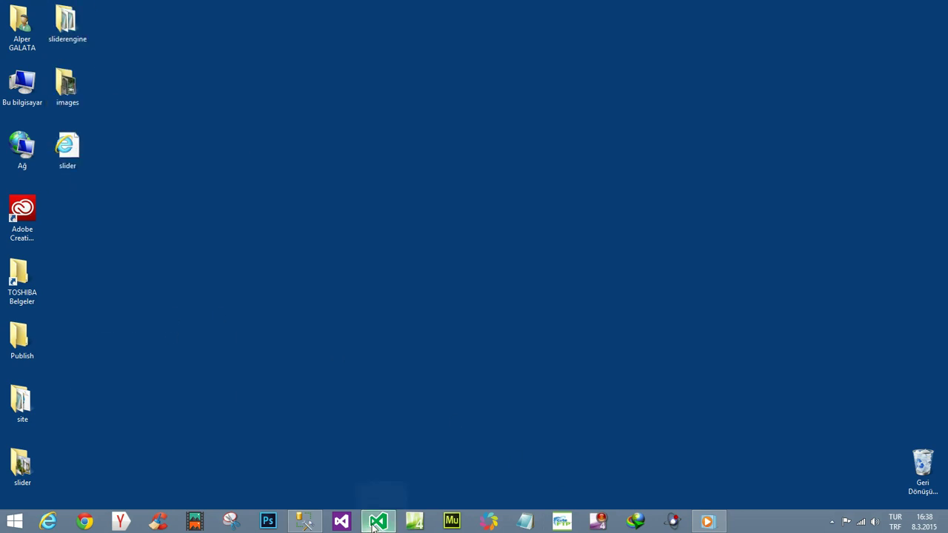
click(853, 113)
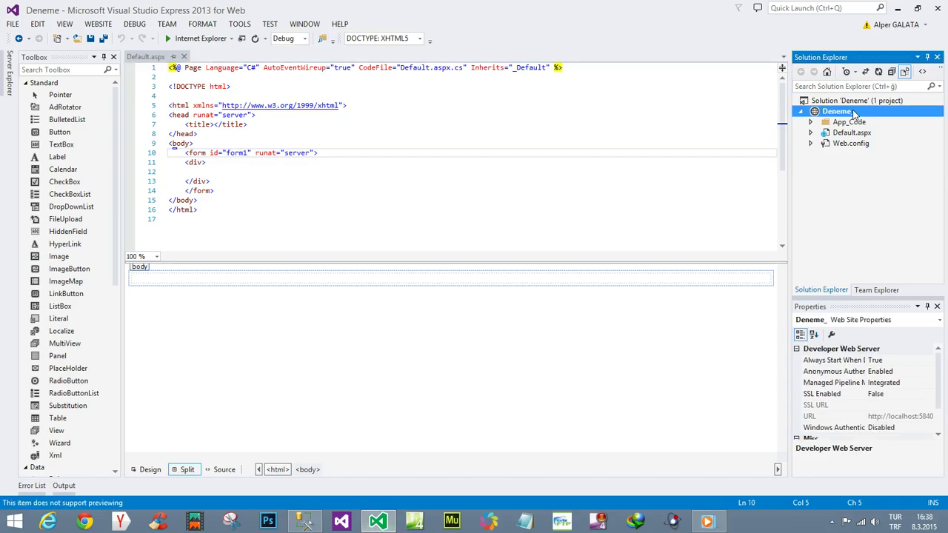
right_click(853, 112)
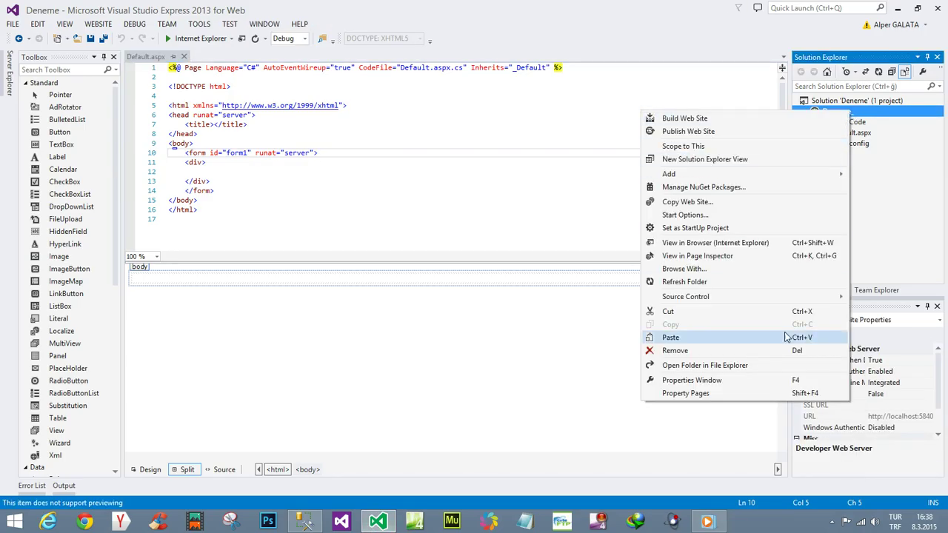
click(721, 341)
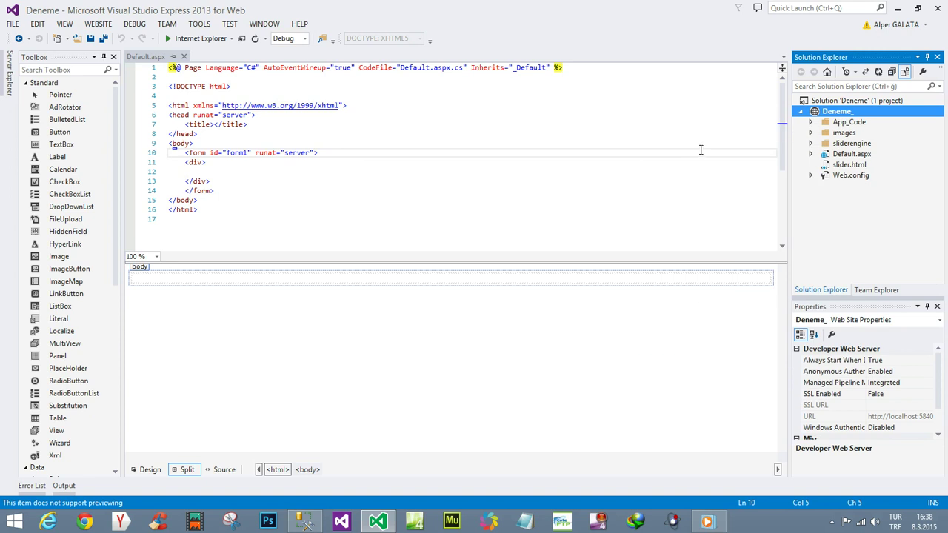
Open slider.html and copy its body section code, from the "Insert to your webpage" comment through the "End of body section" comment.
click(810, 133)
click(811, 134)
click(844, 166)
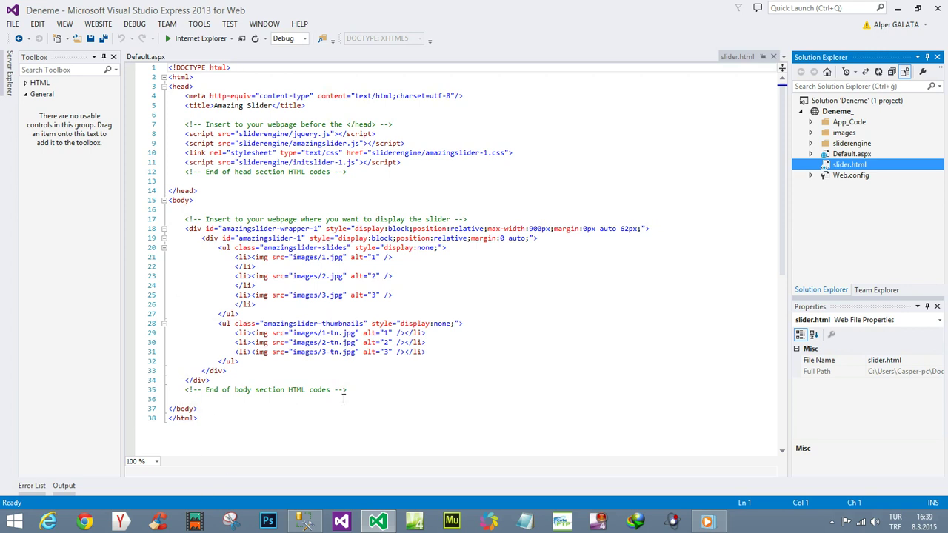
drag(363, 389, 163, 219)
right_click(274, 234)
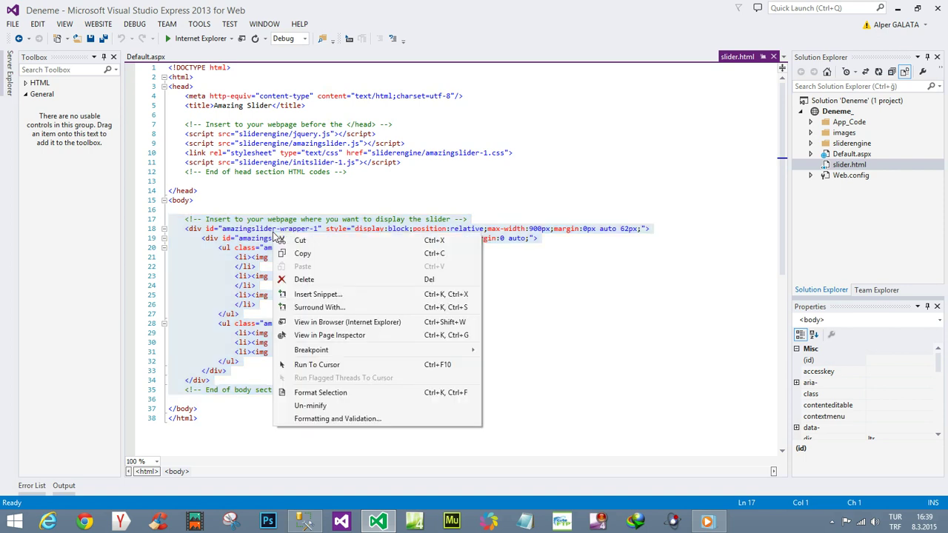
click(302, 253)
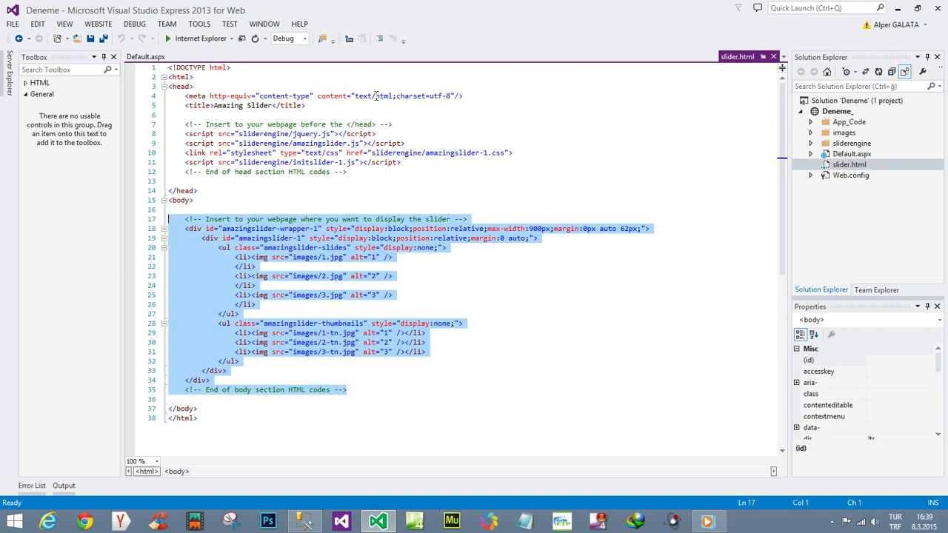
Replace the empty div inside form1 of Default.aspx with the copied slider body code.
double_click(840, 157)
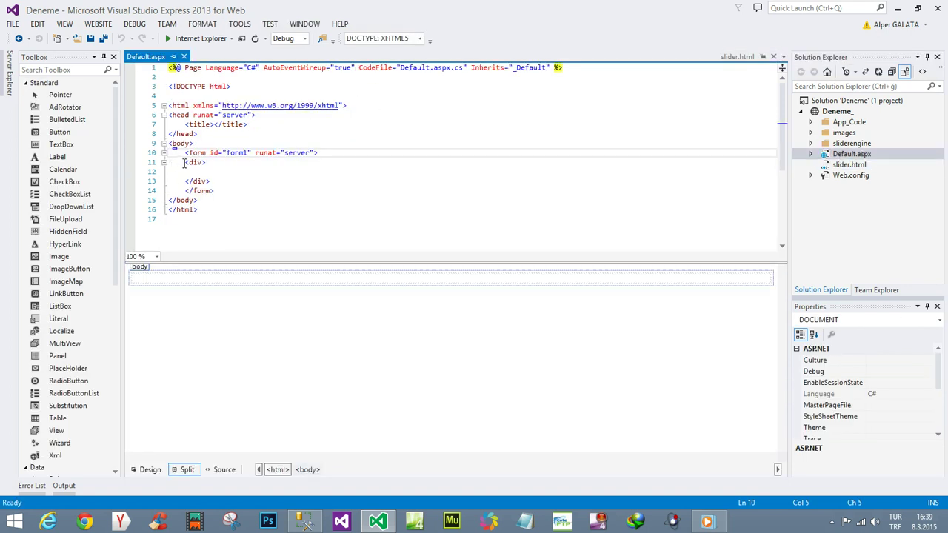
drag(183, 162, 223, 180)
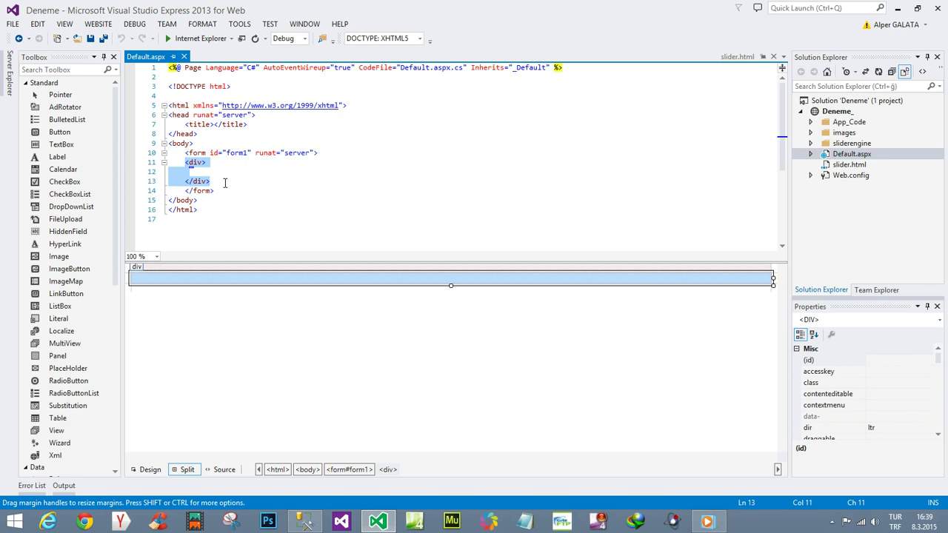
key(Delete)
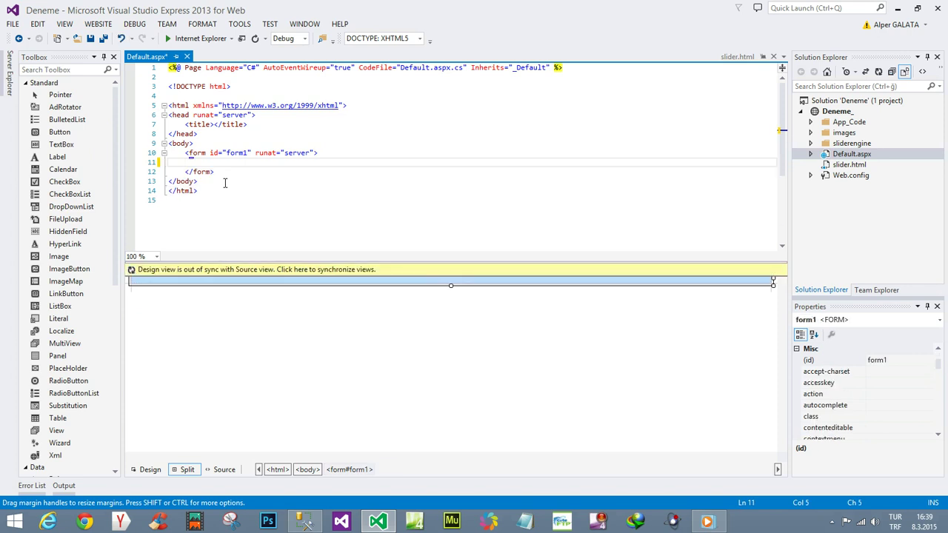
key(ctrl+v)
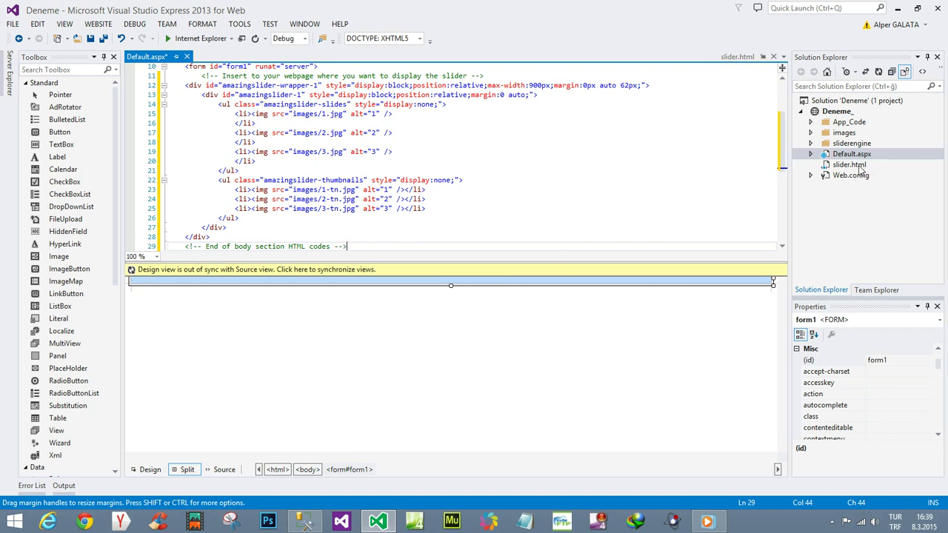
Copy the head content of slider.html, from the meta tag through the "End of head section HTML codes" comment.
double_click(859, 165)
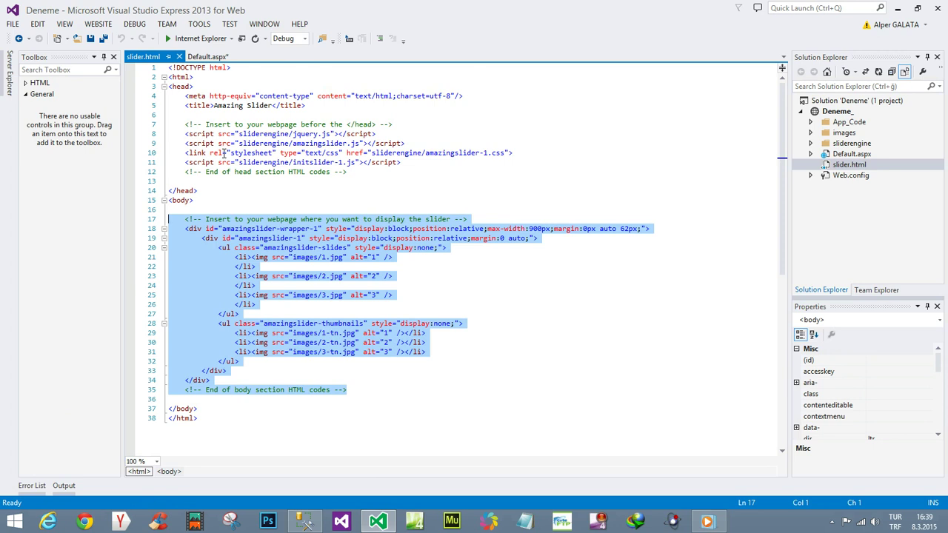
drag(181, 95, 350, 175)
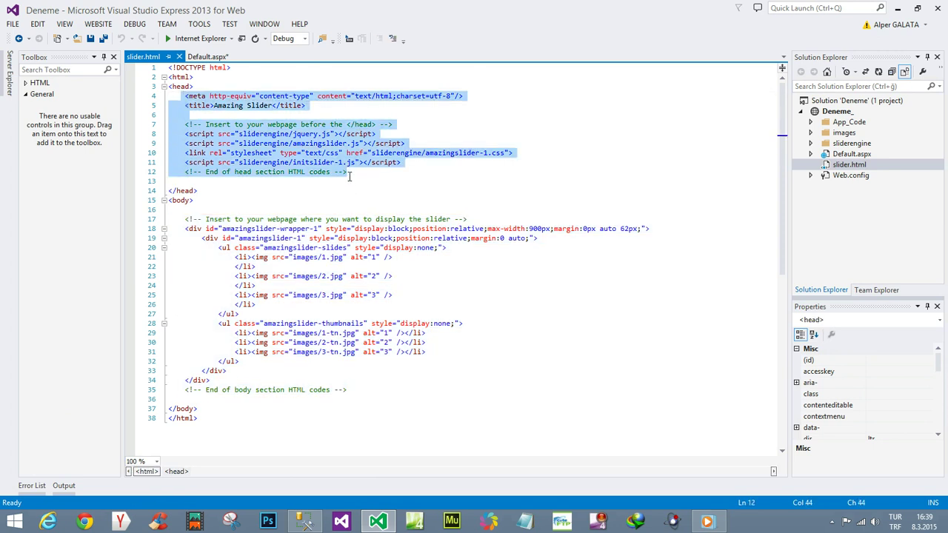
right_click(292, 136)
click(317, 157)
Replace the empty title tag in Default.aspx's head with the copied head code and synchronize the design view.
click(209, 56)
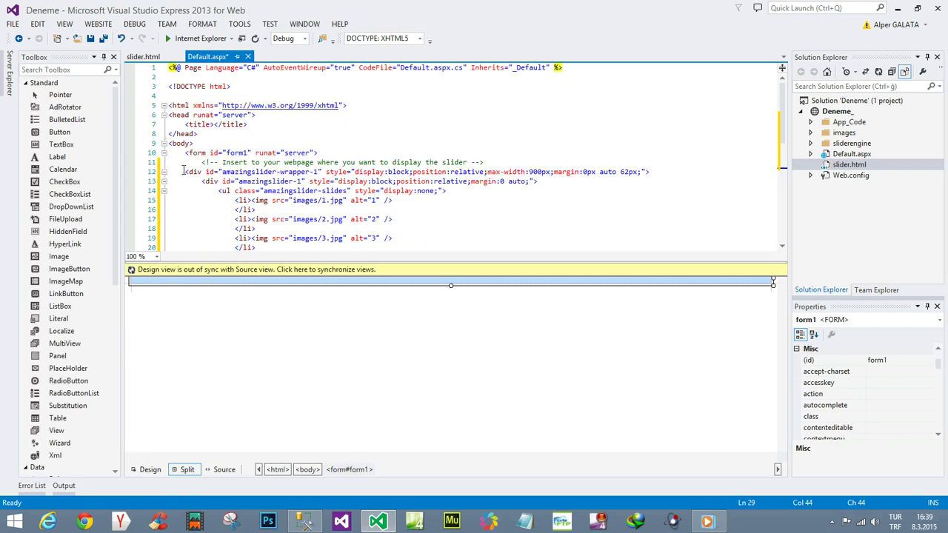
drag(177, 125, 254, 127)
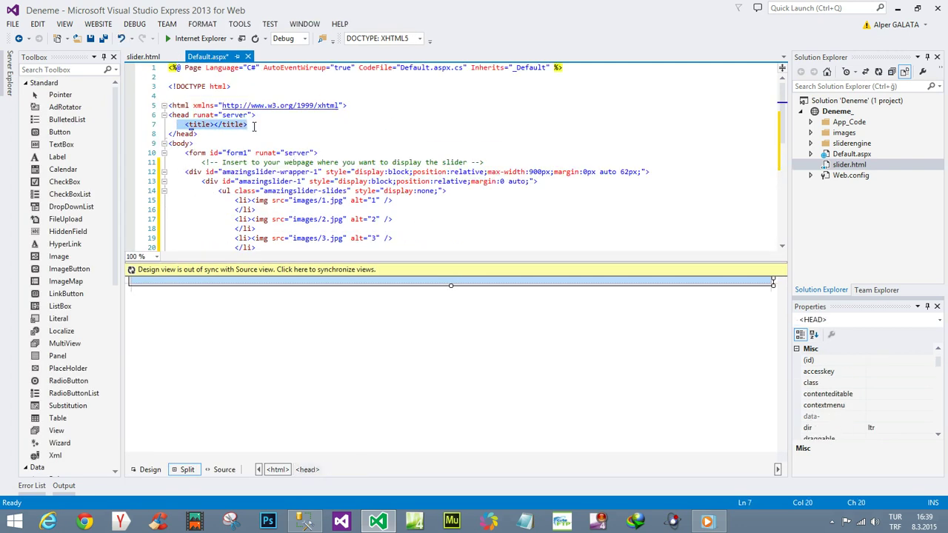
key(Delete)
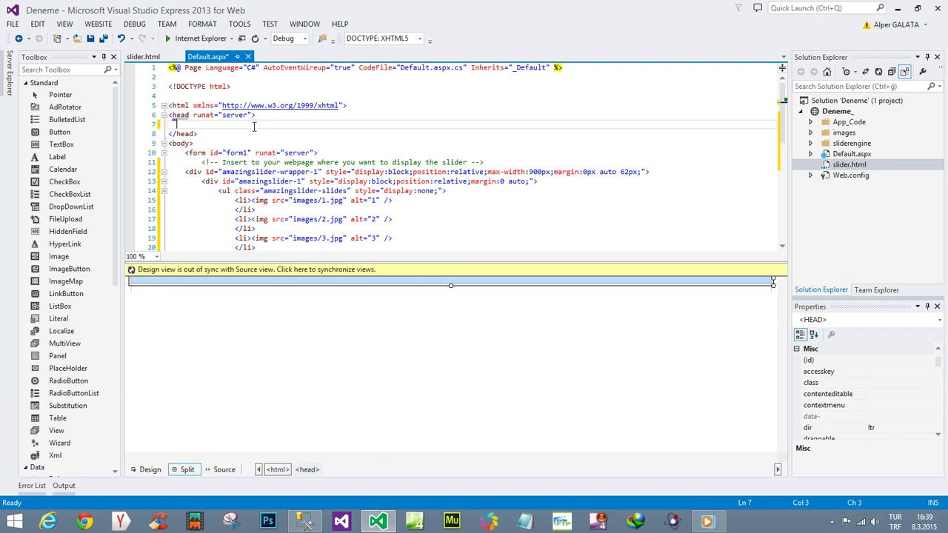
key(ctrl+v)
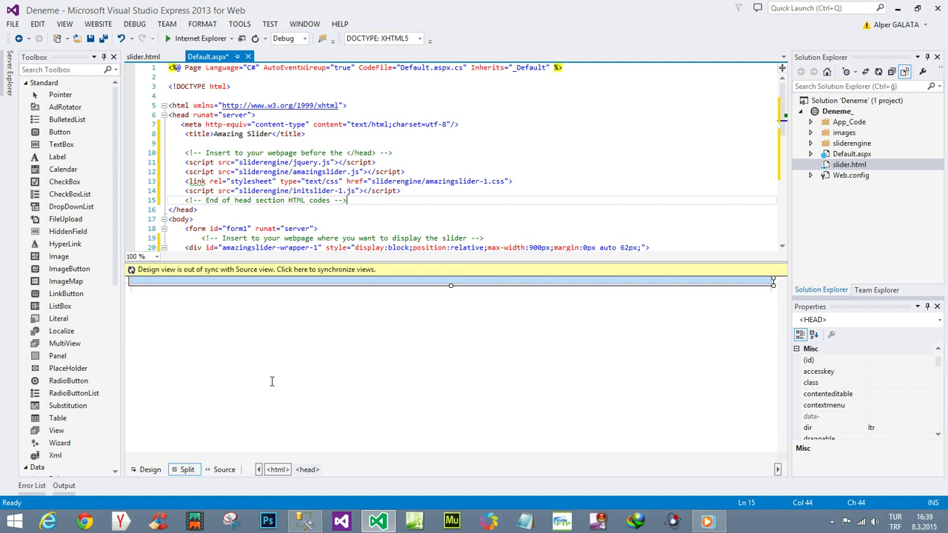
click(305, 355)
scroll(540, 220, up, 4)
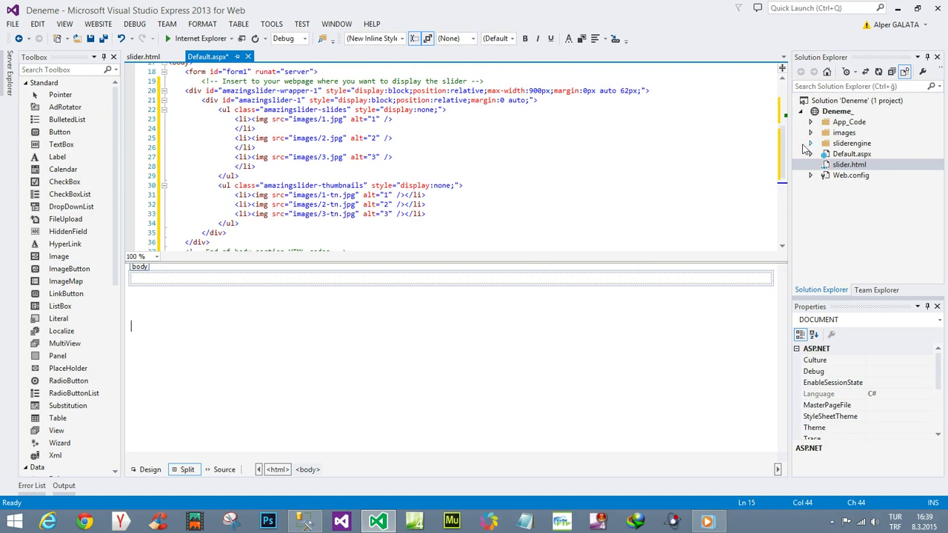